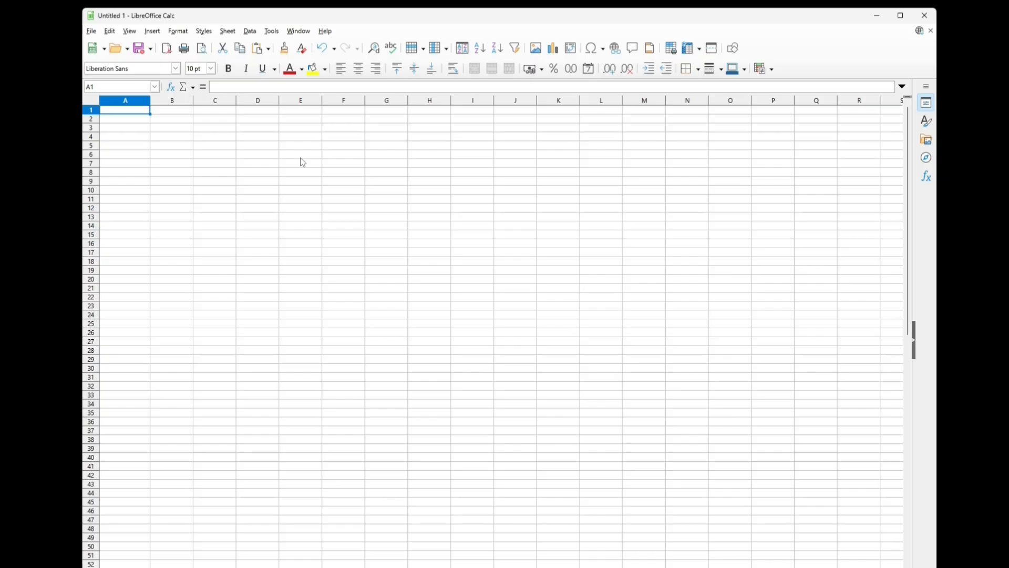
Enter the item identifiers 816072, 767406 and A_Item_4 in cells A1 to A3
text(816072)
key(Return)
text(767)
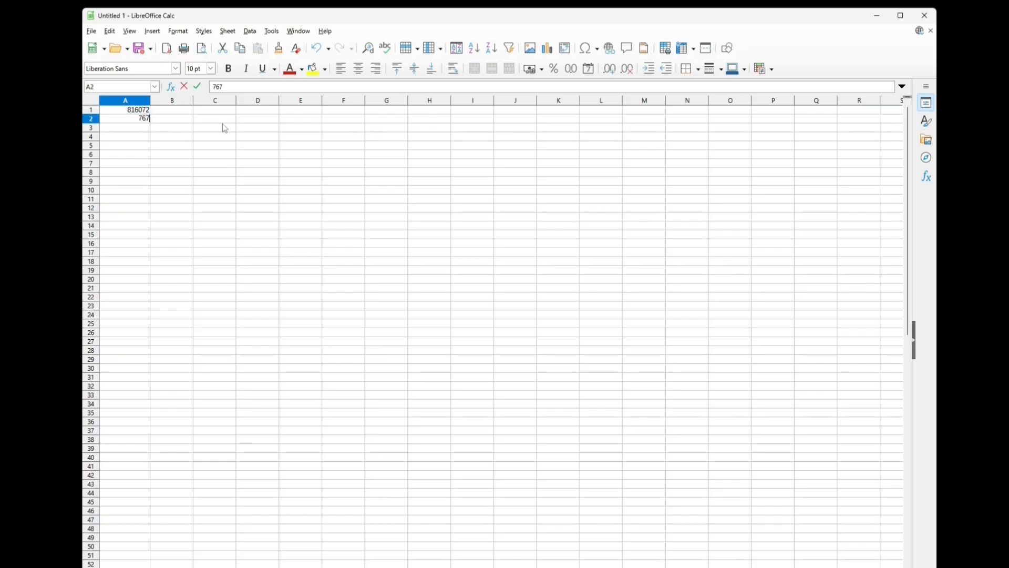
text(406)
key(Return)
text(A)
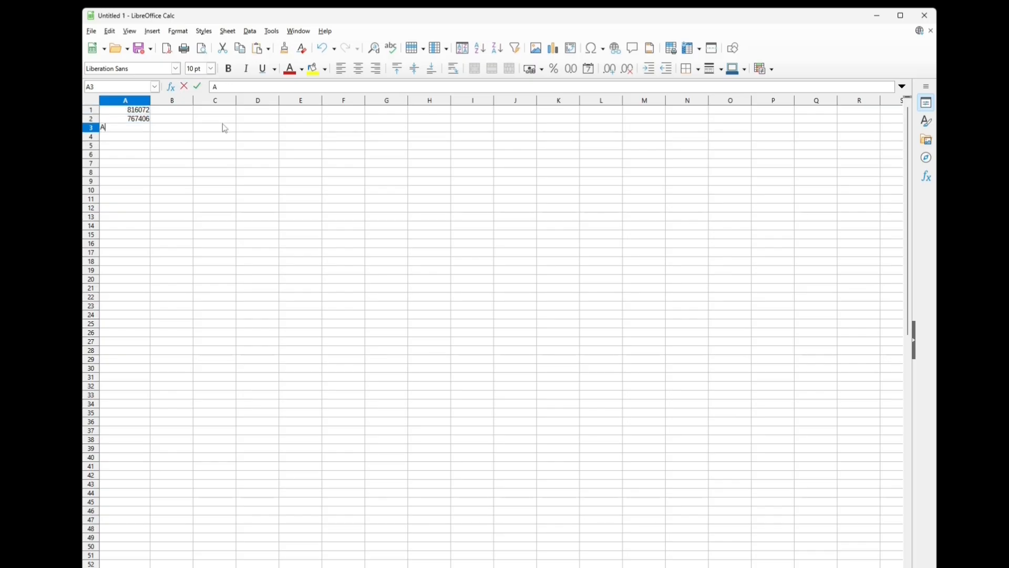
text(_ltem_4)
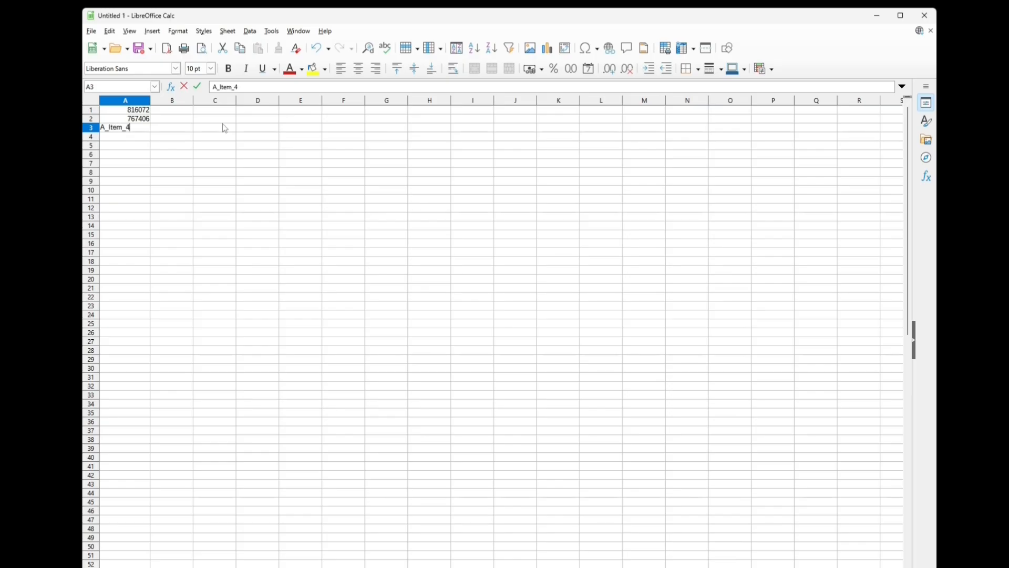
Enter the quantities 2, 3 and 4 beside the item identifiers in cells B1 to B3
click(183, 114)
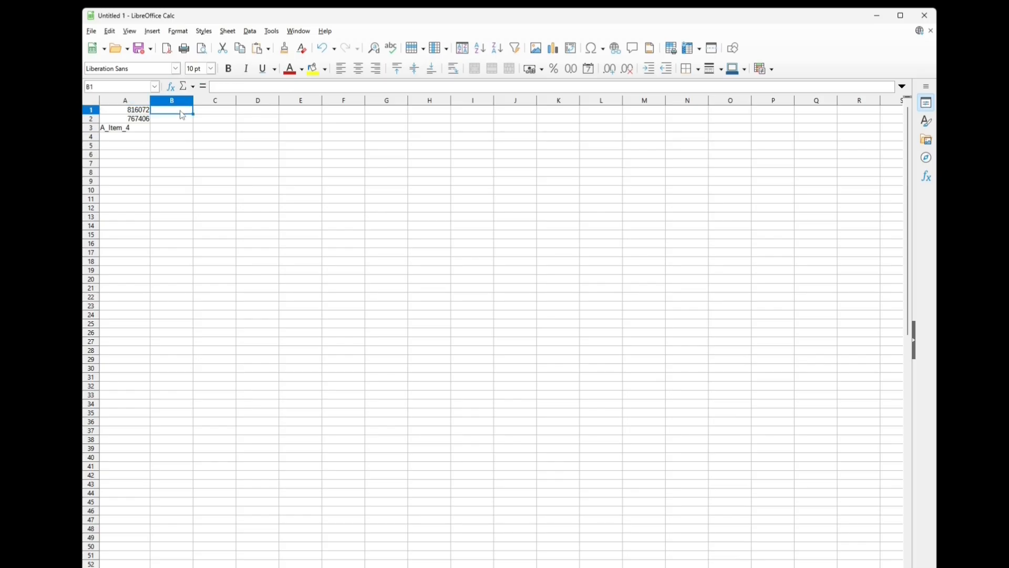
text(2)
key(Return)
text(3)
key(Return)
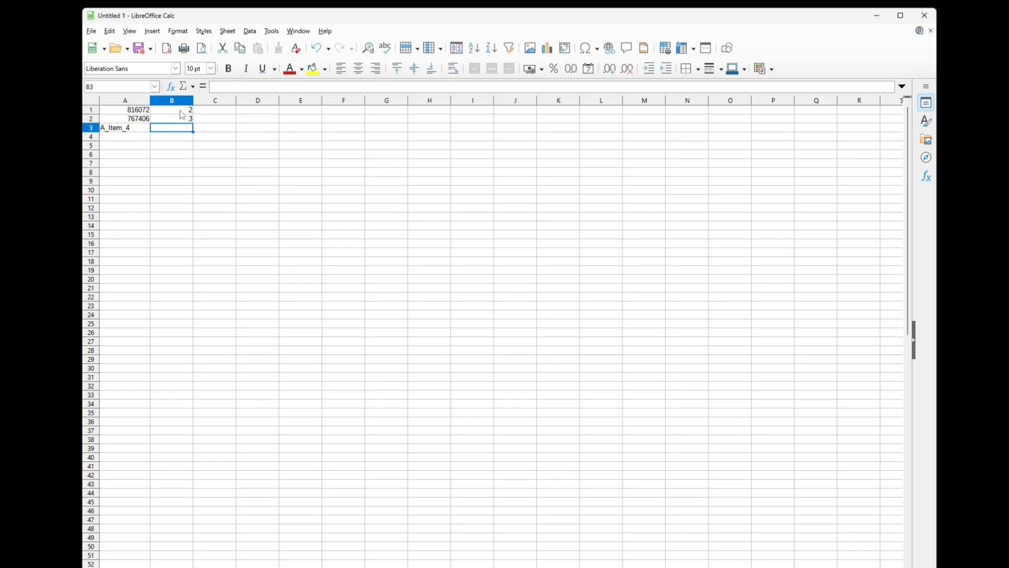
text(4)
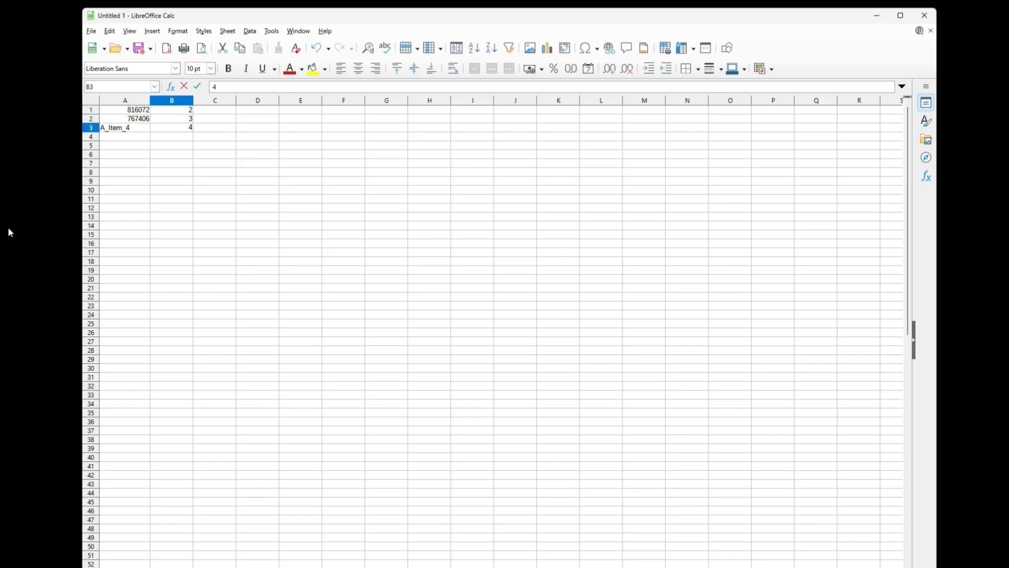
Start saving the sheet under a new file in the RetailEdge Uploads folder, with Text CSV (*.csv) as the format
click(91, 31)
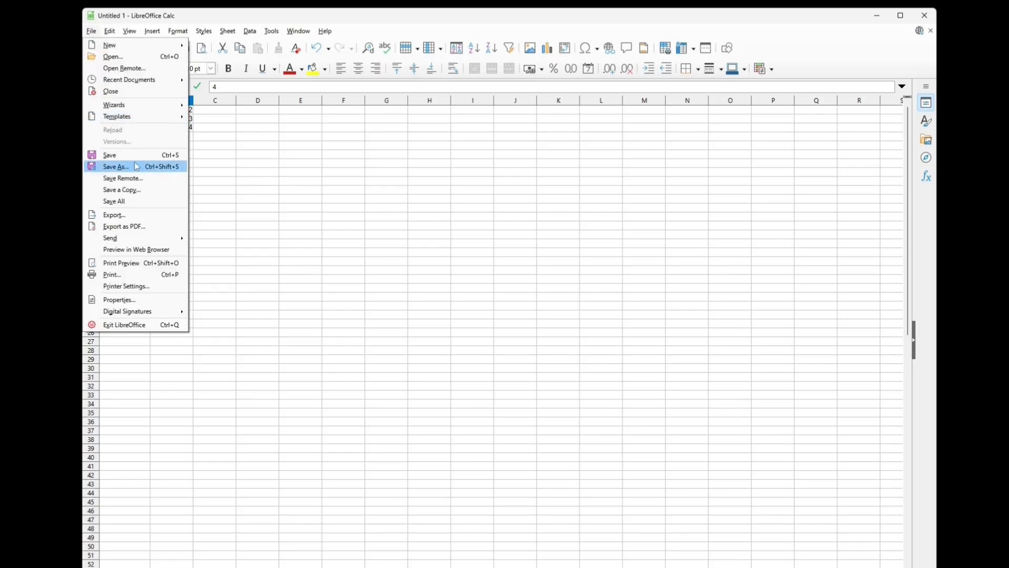
click(115, 167)
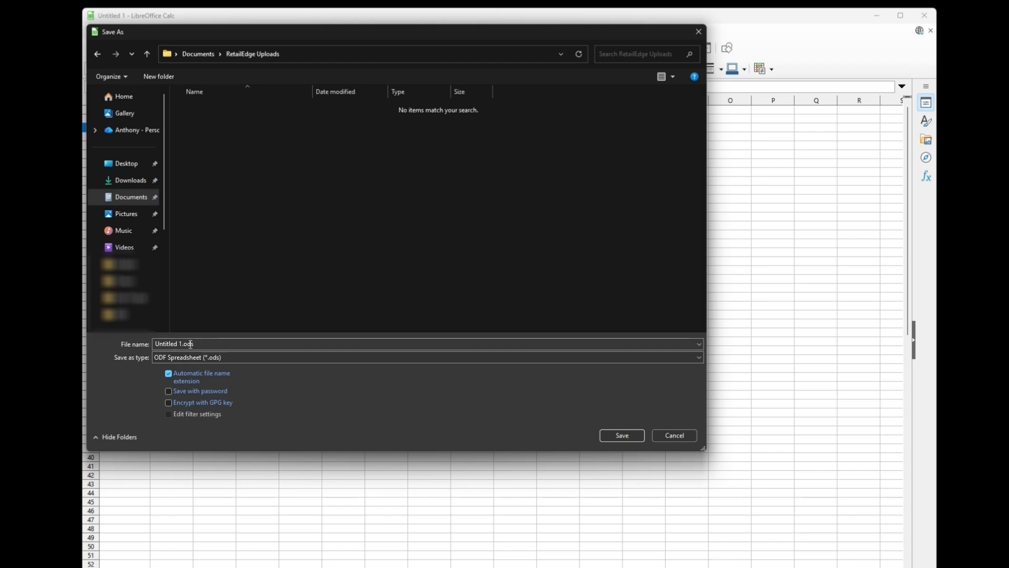
click(254, 356)
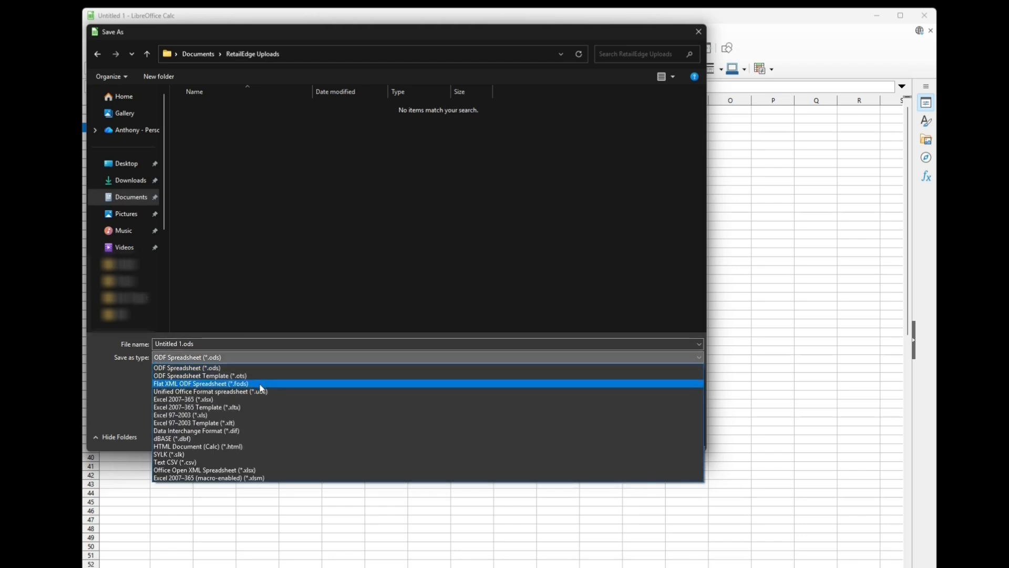
click(189, 465)
Name the CSV file PICS_FILES, keeping the .csv extension
click(185, 344)
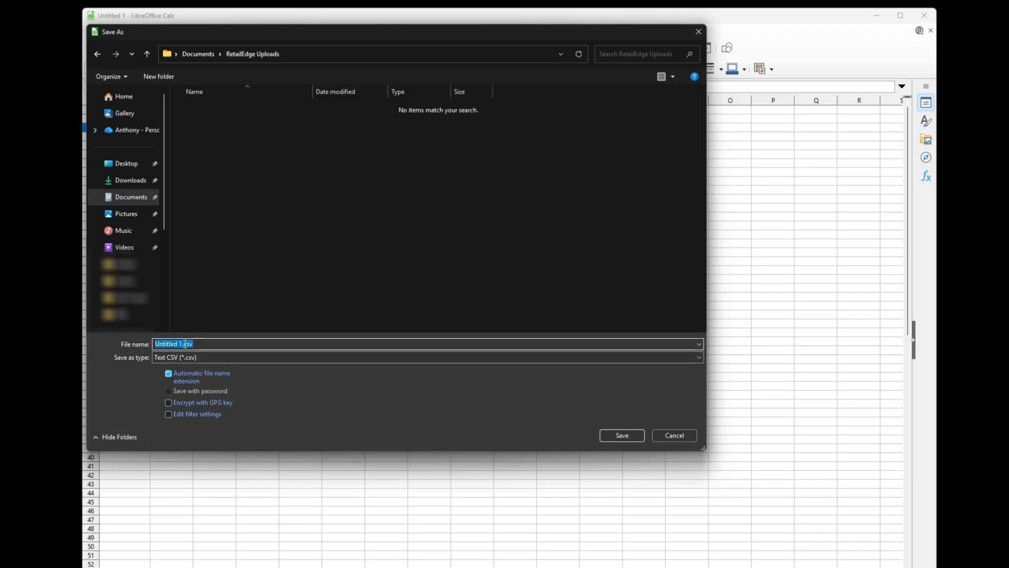
click(185, 344)
key(BackSpace)
key(BackSpace)
key(BackSpace)
key(BackSpace)
key(BackSpace)
key(BackSpace)
key(BackSpace)
key(BackSpace)
key(BackSpace)
key(BackSpace)
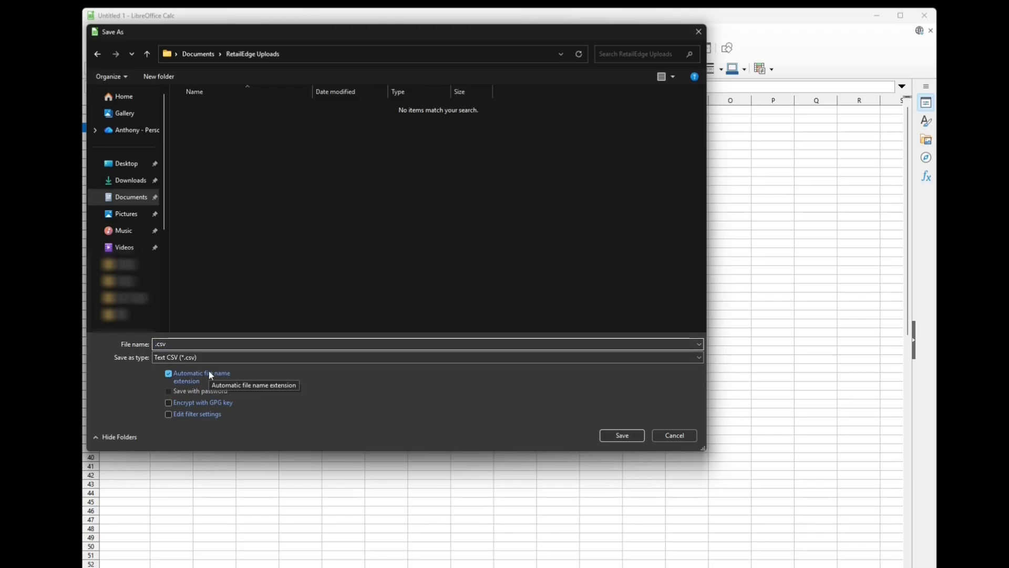
text(PICS)
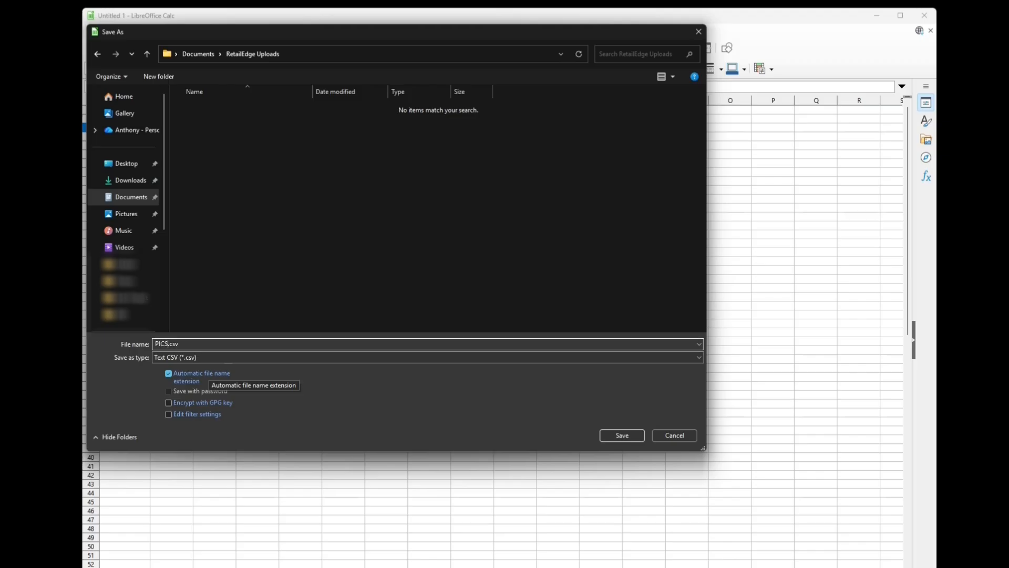
text(_FILES)
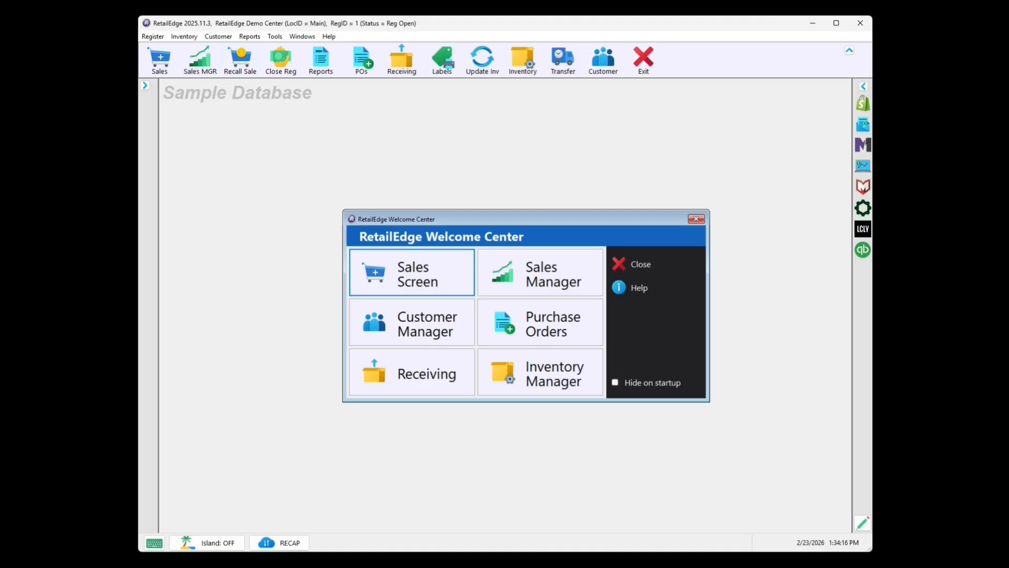
Switch to RetailEdge and open the Physical with Retail Price report from the Inventory Items reports
click(321, 59)
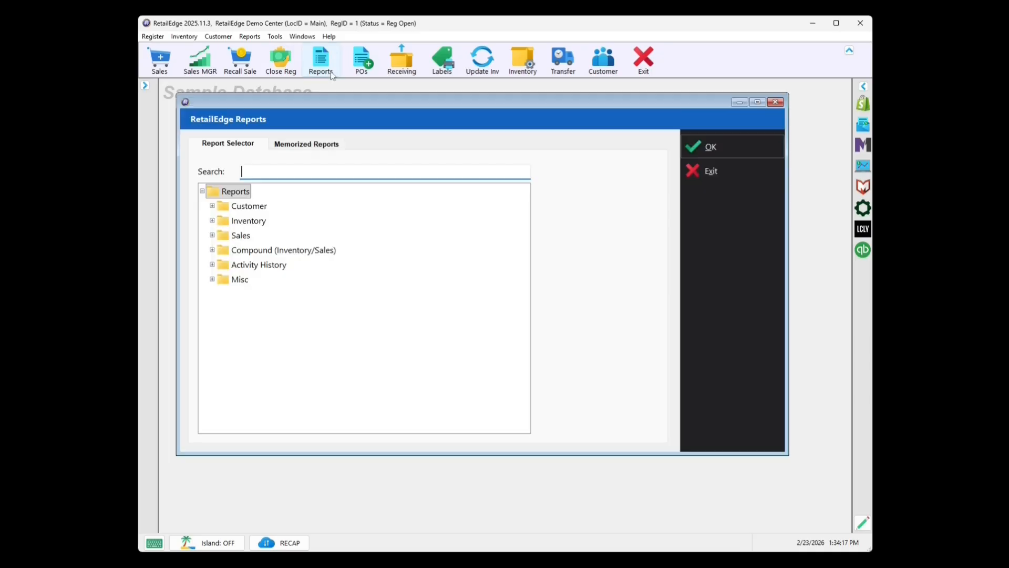
click(212, 221)
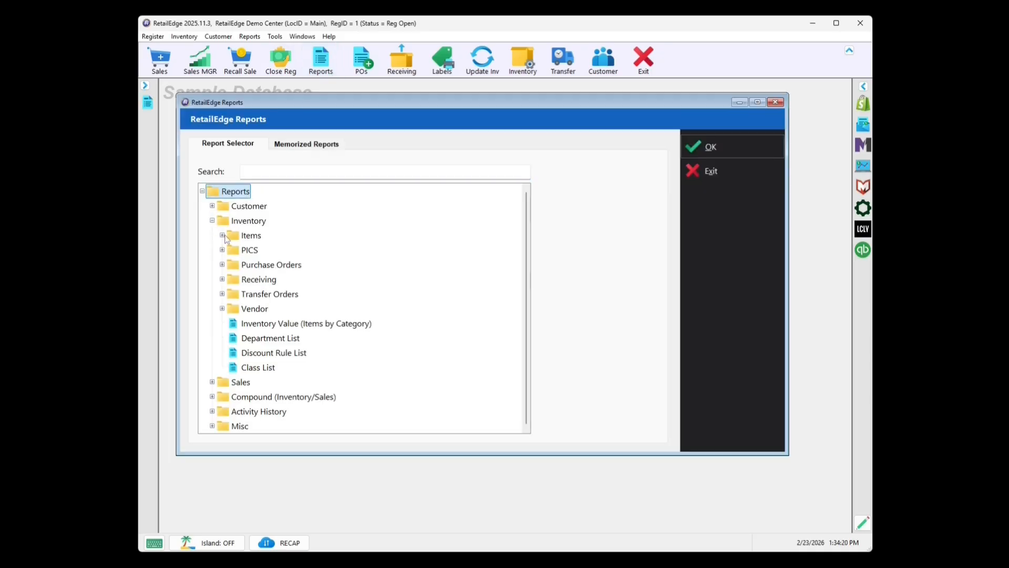
click(222, 235)
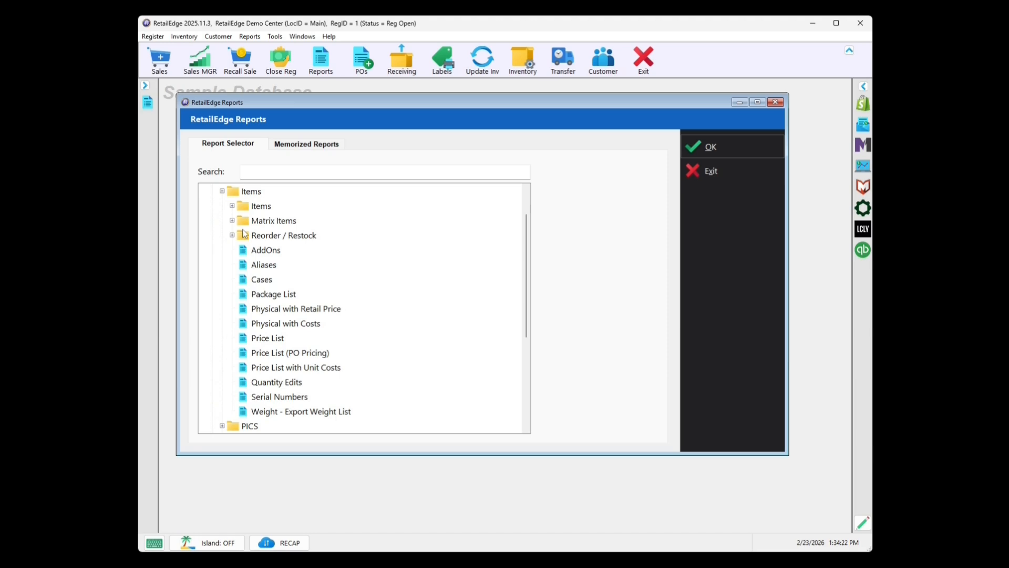
click(296, 313)
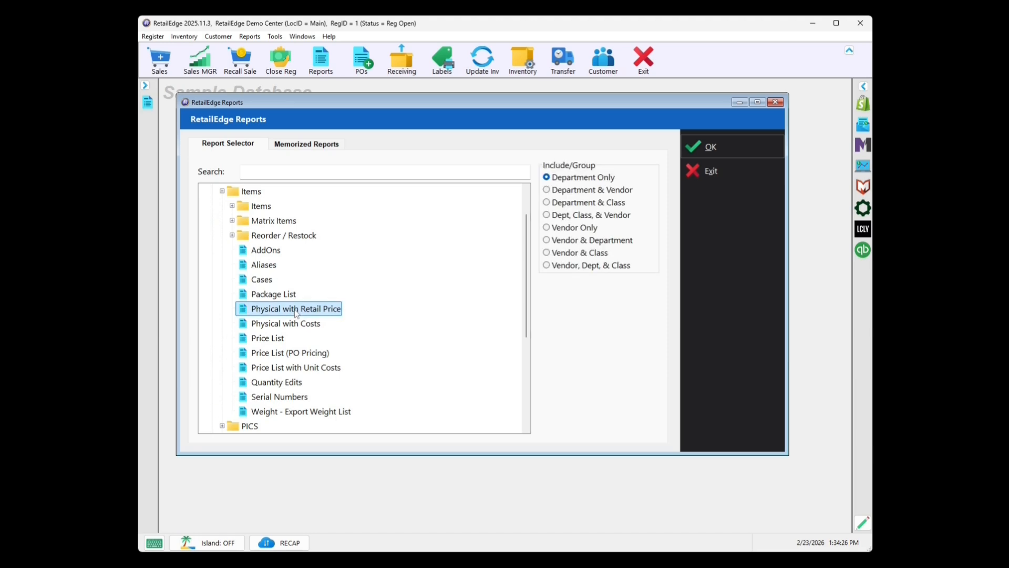
double_click(297, 313)
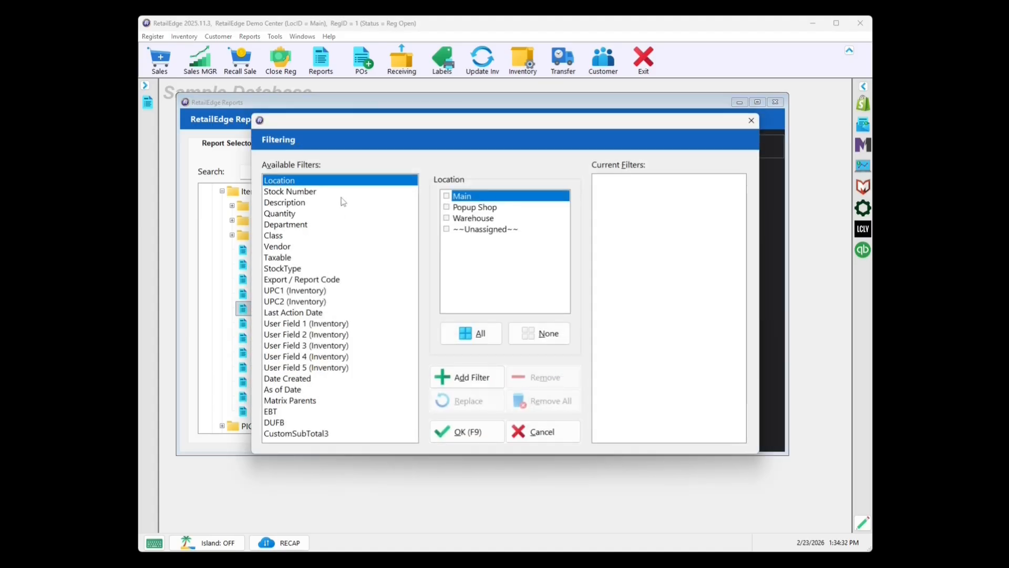
Filter the report by location Main and class PICS, and generate it
click(446, 196)
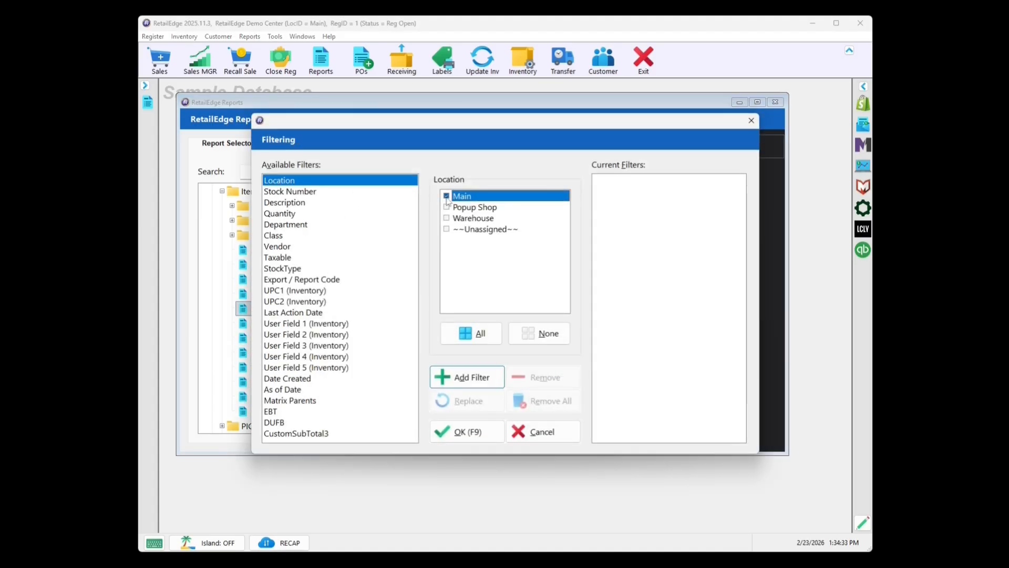
click(478, 379)
click(286, 235)
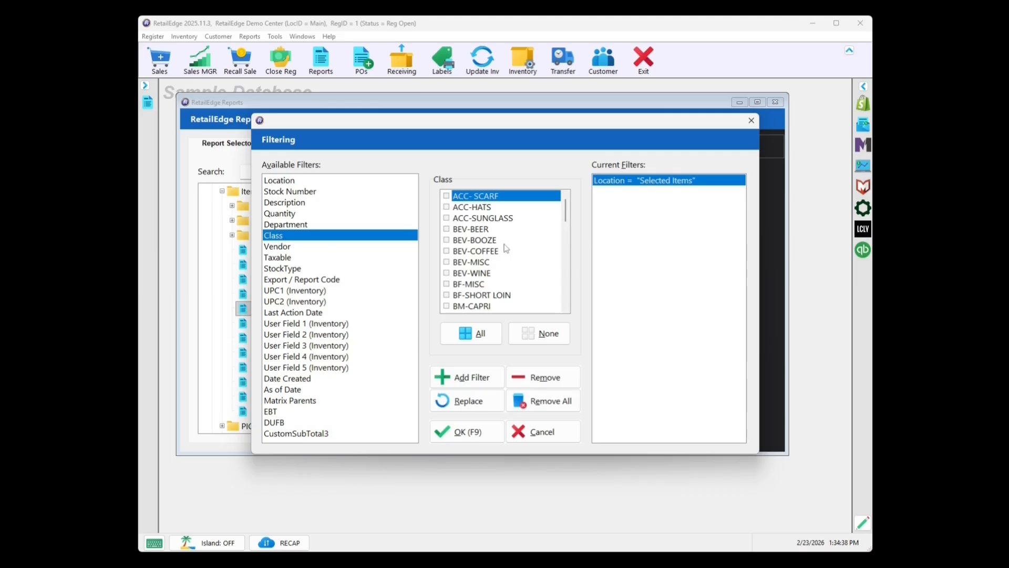
scroll(506, 248, down, 15)
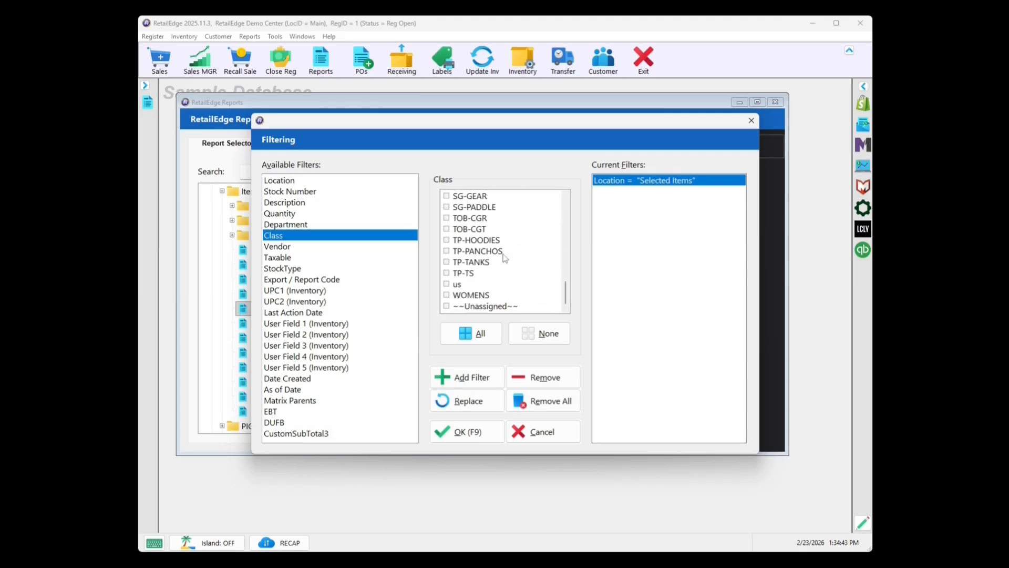
scroll(504, 258, up, 2)
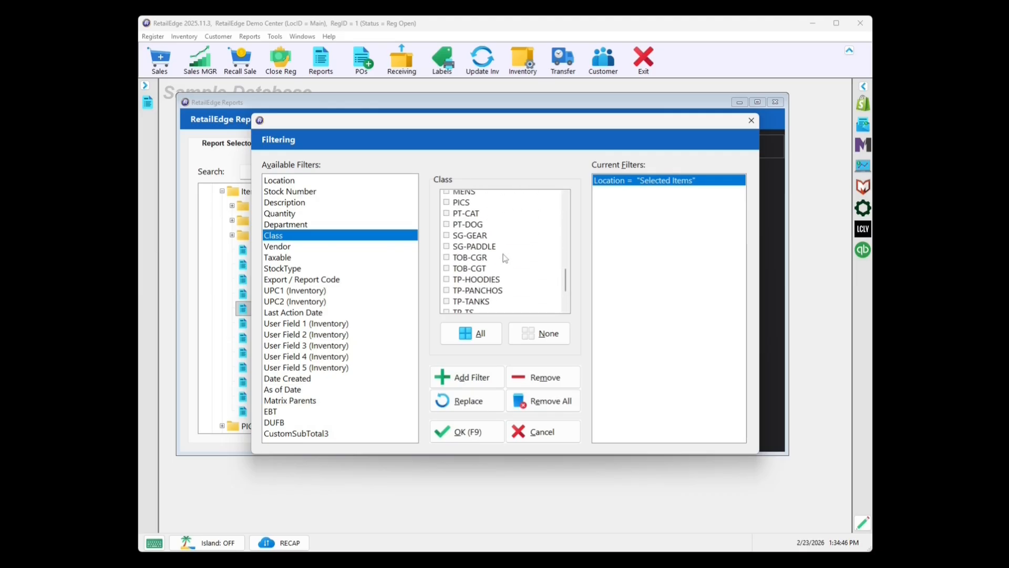
click(446, 228)
click(477, 377)
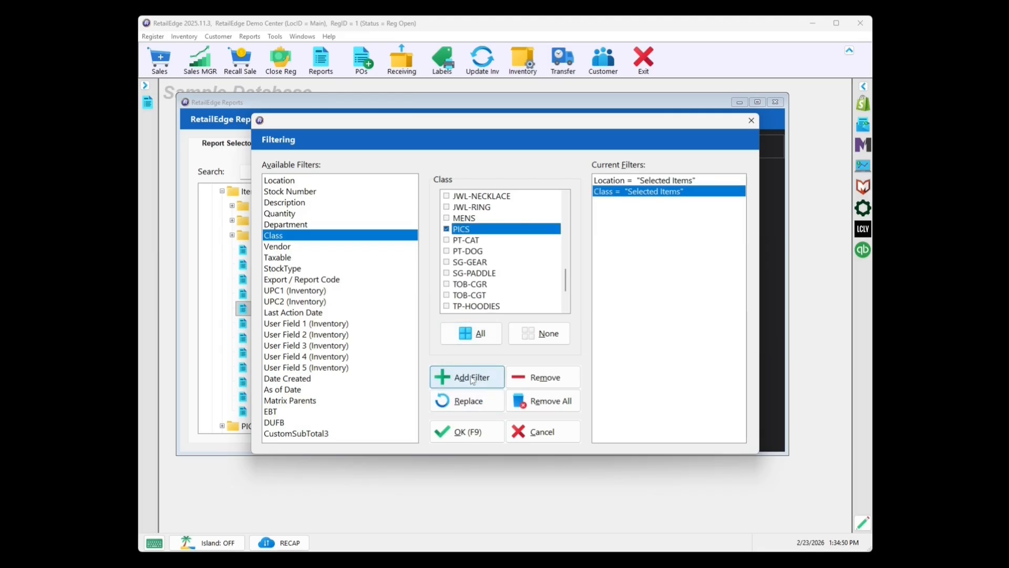
click(463, 431)
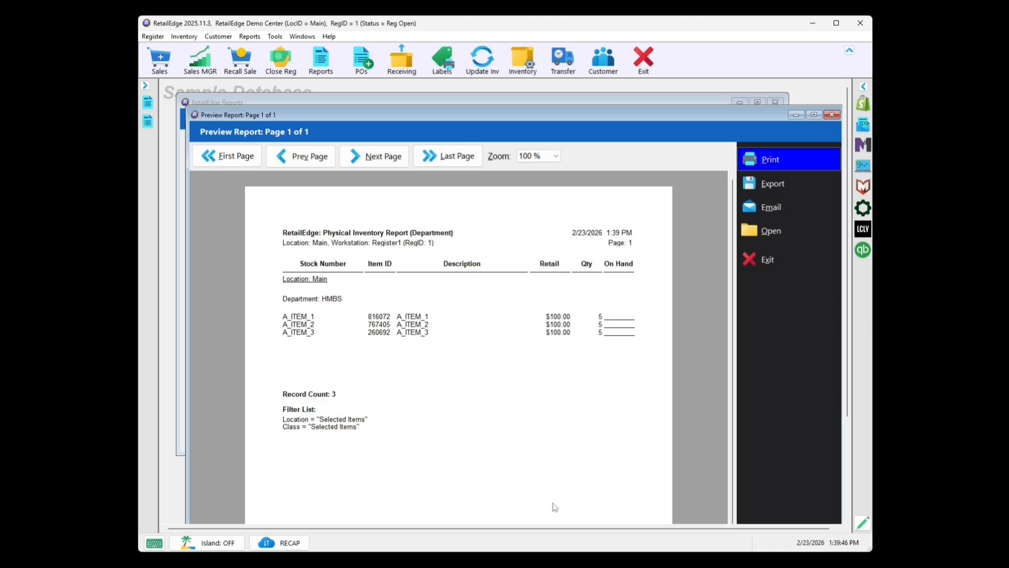
Export the report to the RetailEdge Uploads folder as Export.xls in the Excel File - Data format
click(766, 192)
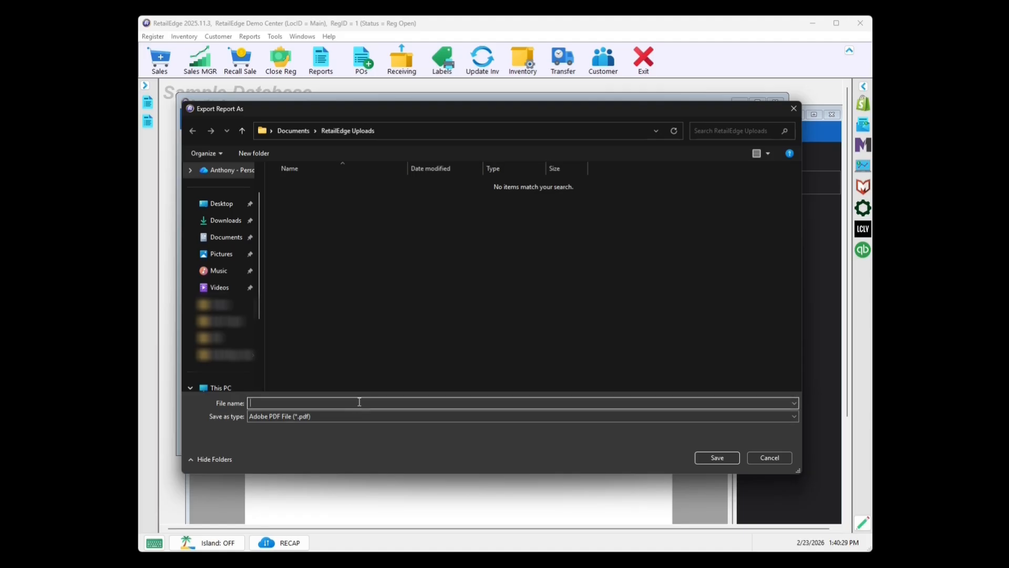
text(Export)
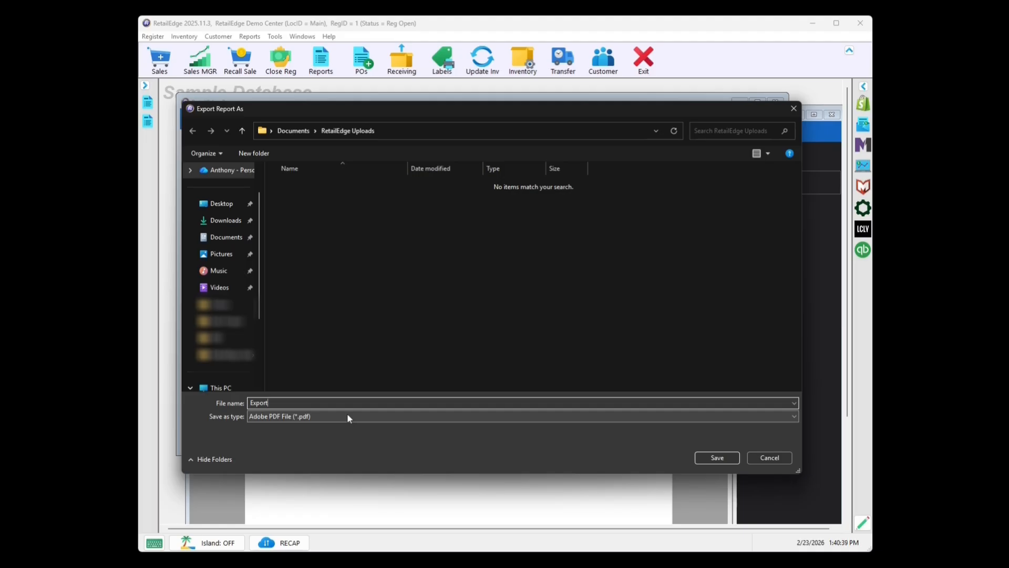
click(347, 416)
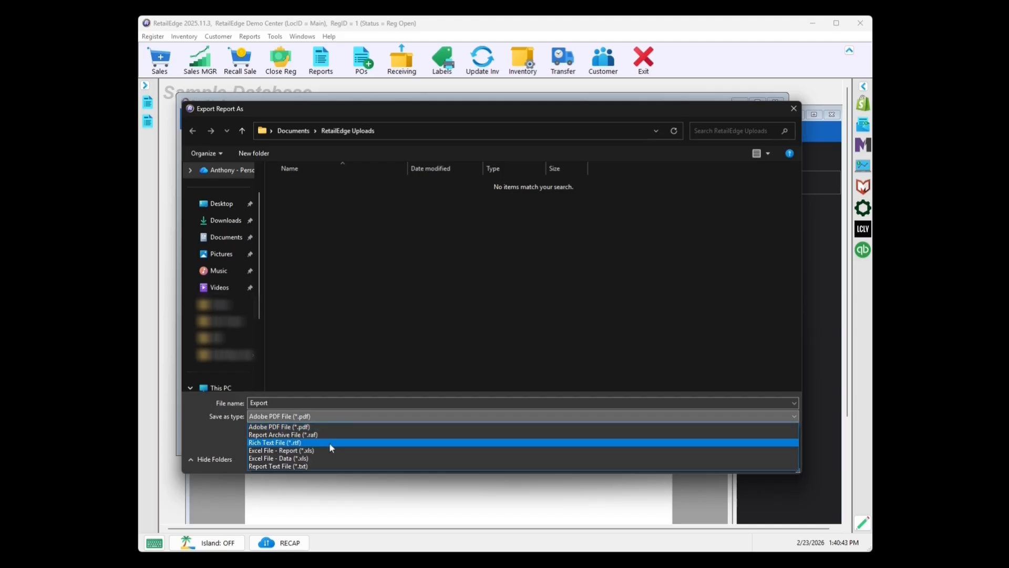
click(323, 457)
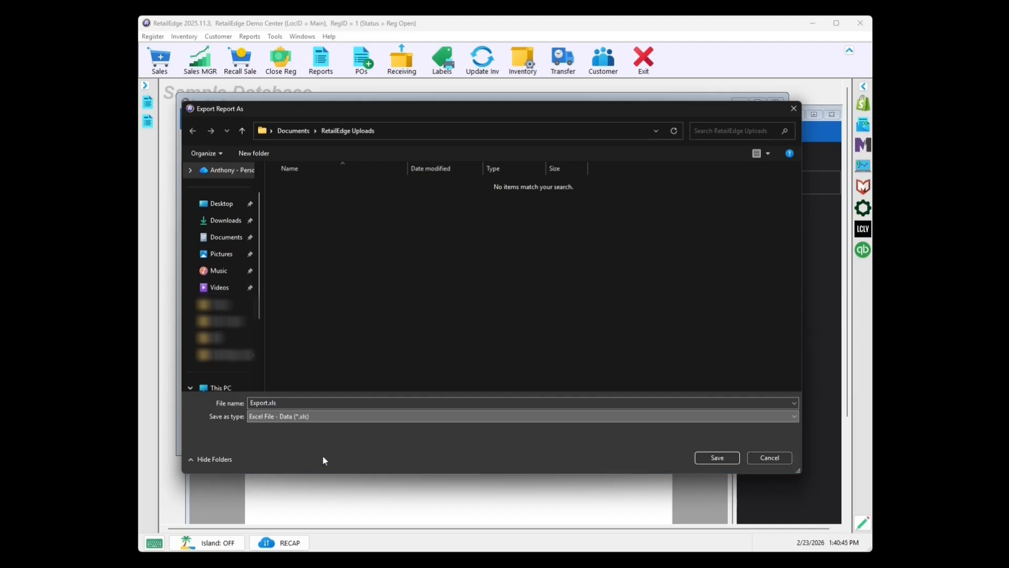
click(718, 456)
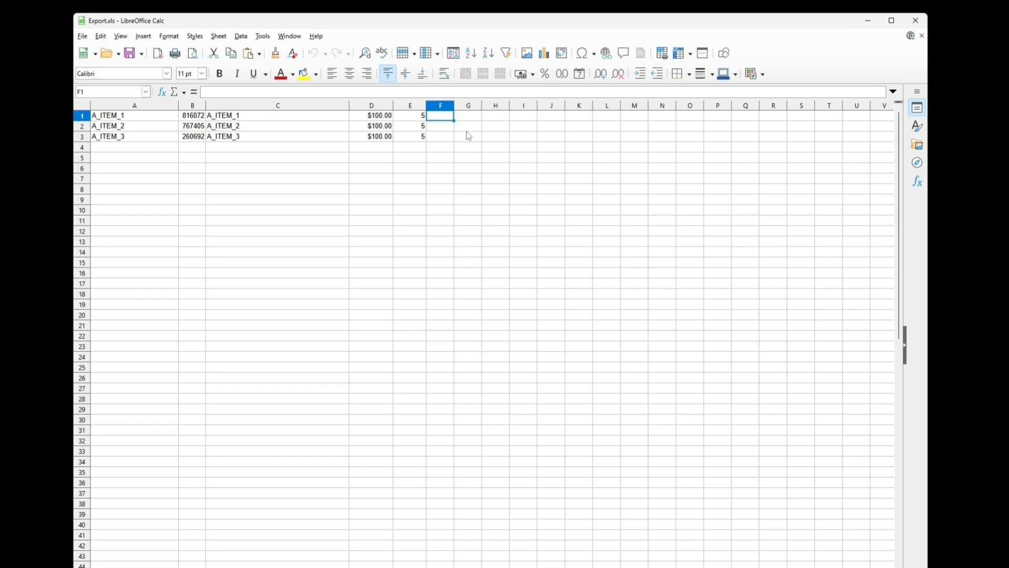
In Export.xls in LibreOffice Calc, enter the counts 2, 3 and 4 in cells F1 to F3
text(2)
key(Return)
text(3)
key(Return)
text(4)
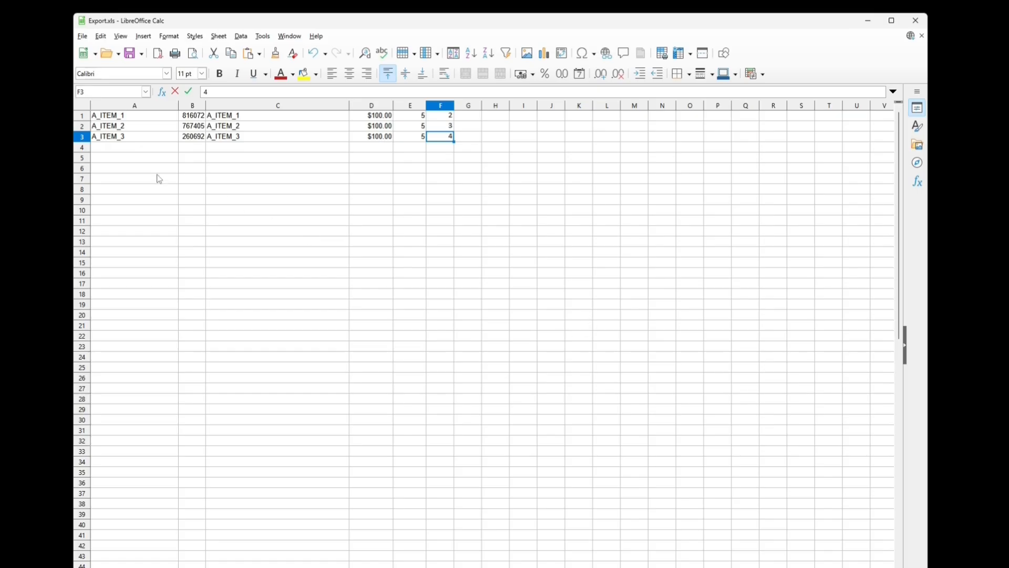
click(141, 129)
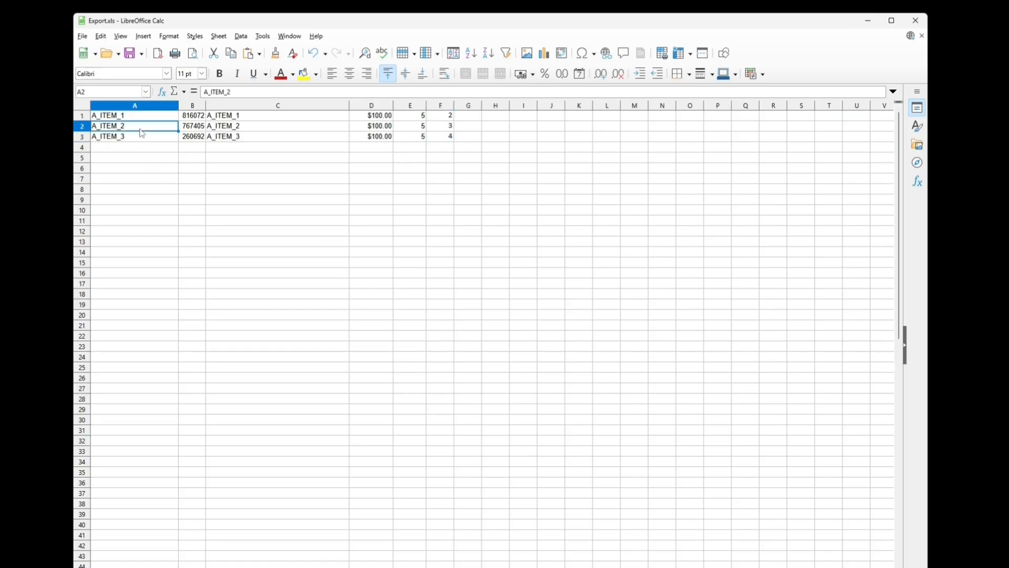
click(197, 120)
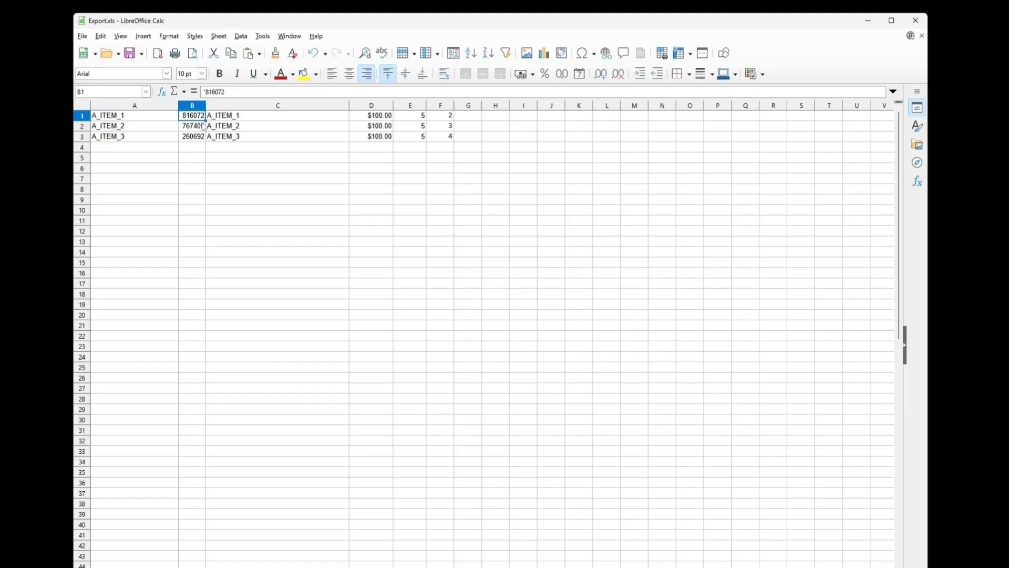
Delete columns C, D and E, holding the descriptions, prices and existing quantities, from Export.xls
click(272, 107)
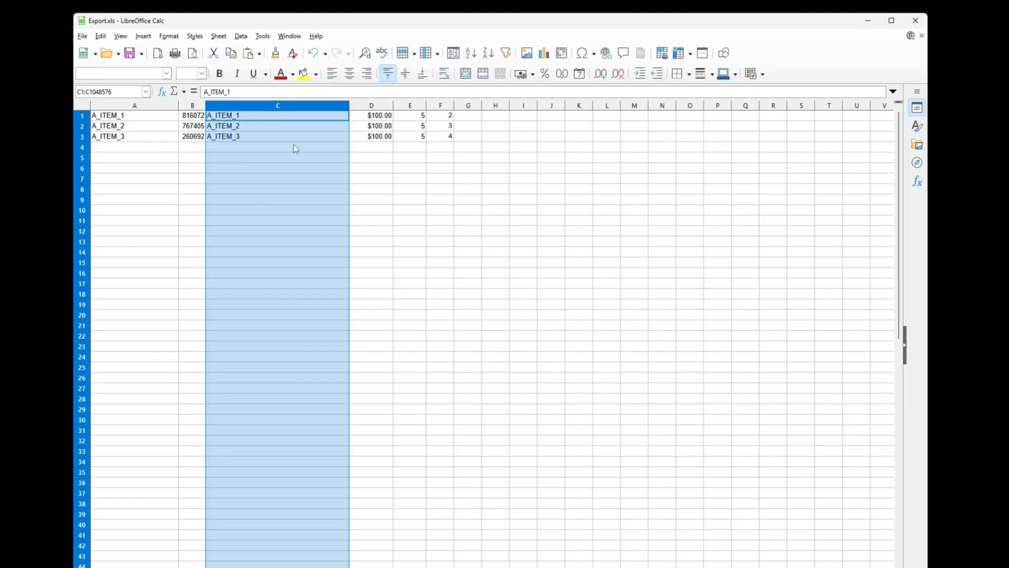
ctrl+click(370, 106)
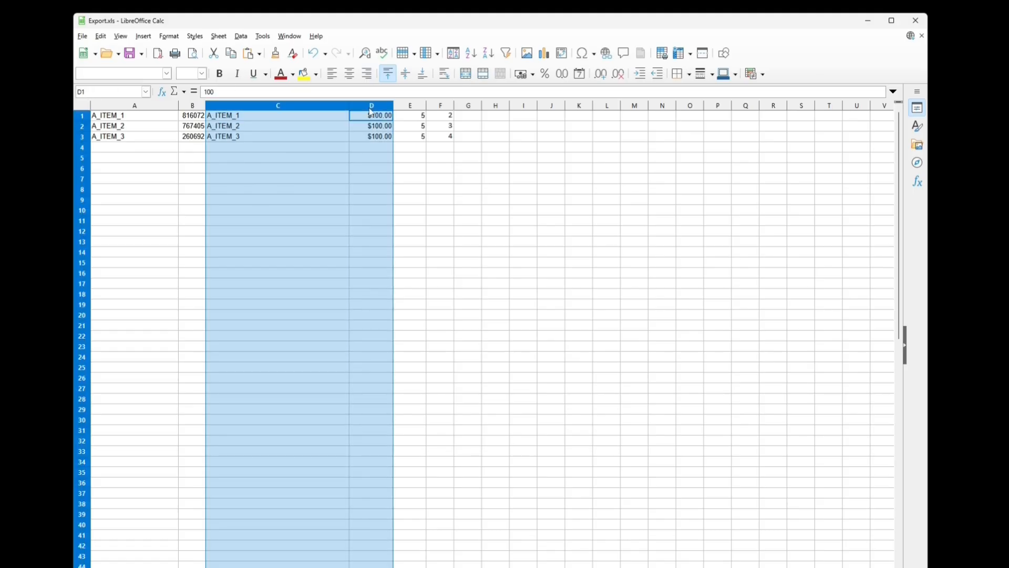
ctrl+click(418, 107)
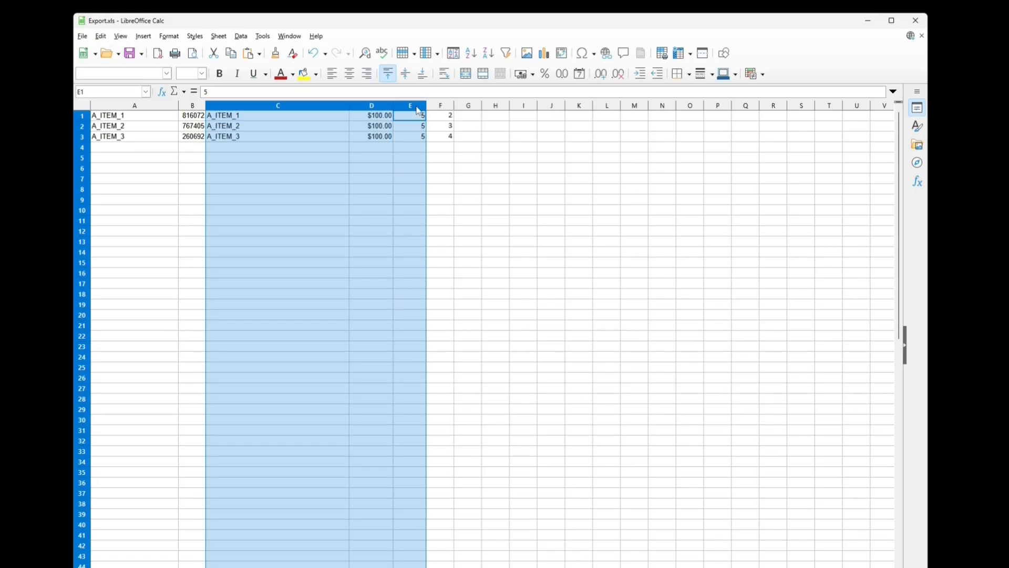
right_click(309, 109)
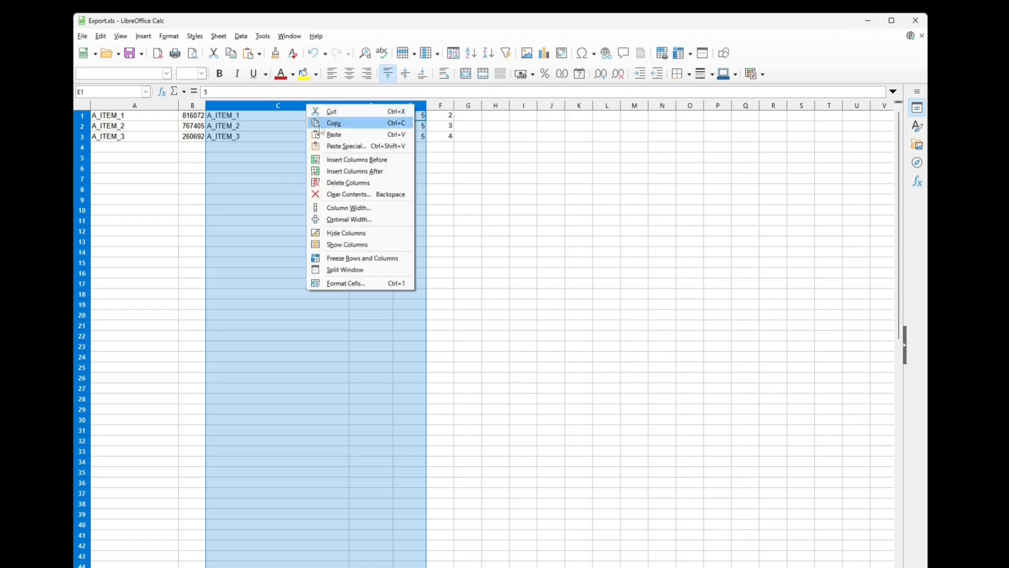
click(346, 184)
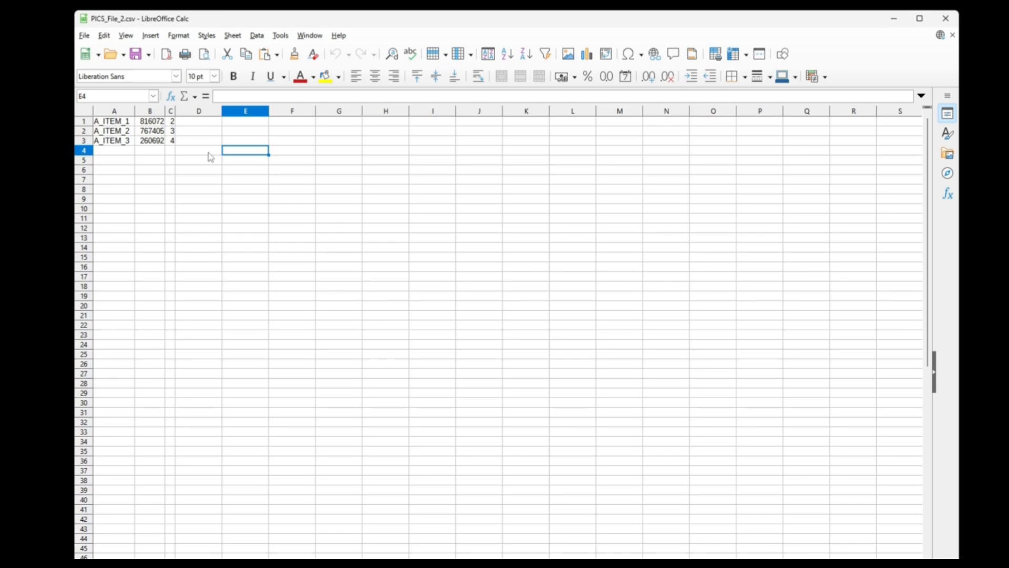
Delete column B with the six-digit item numbers, keeping the item names and the counts
click(115, 112)
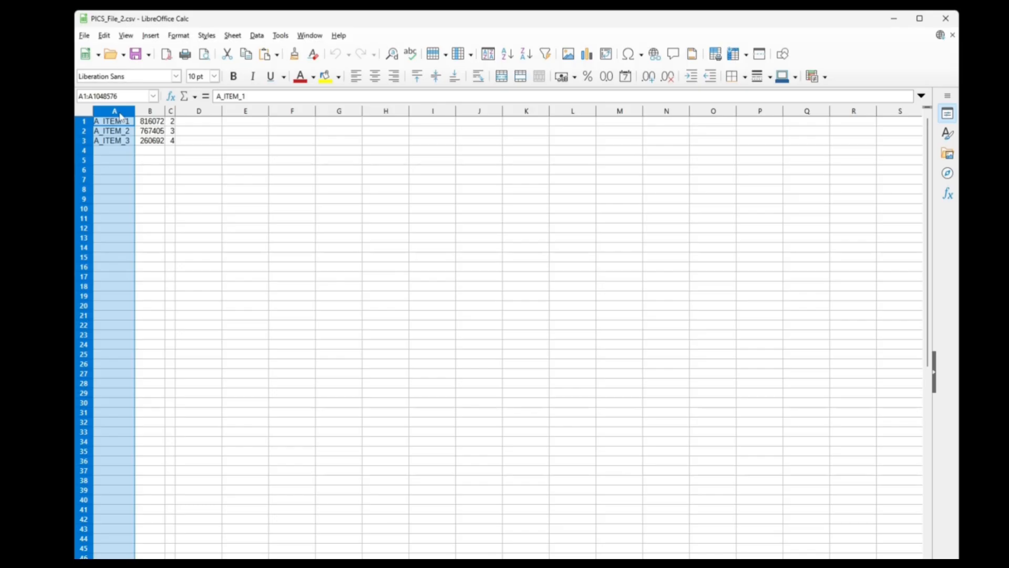
click(150, 112)
right_click(150, 112)
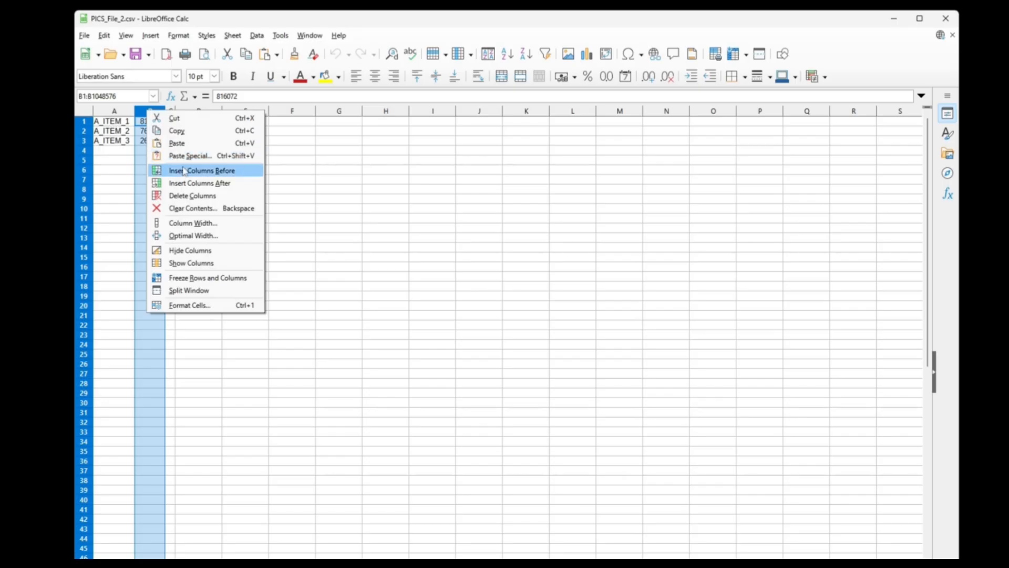
click(192, 196)
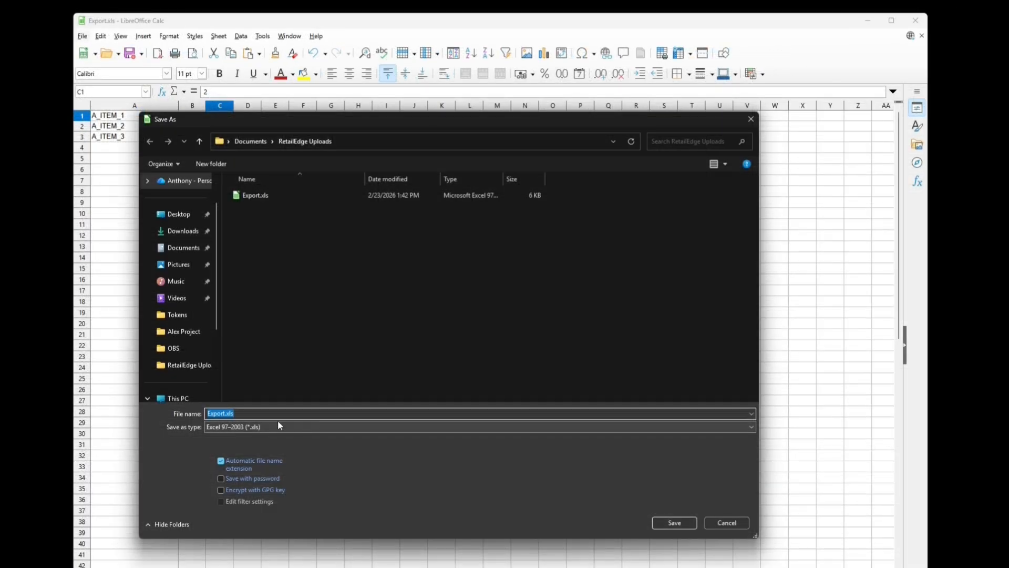
Save the spreadsheet in the RetailEdge Uploads folder as PICS_File_2 in Text CSV format
click(274, 424)
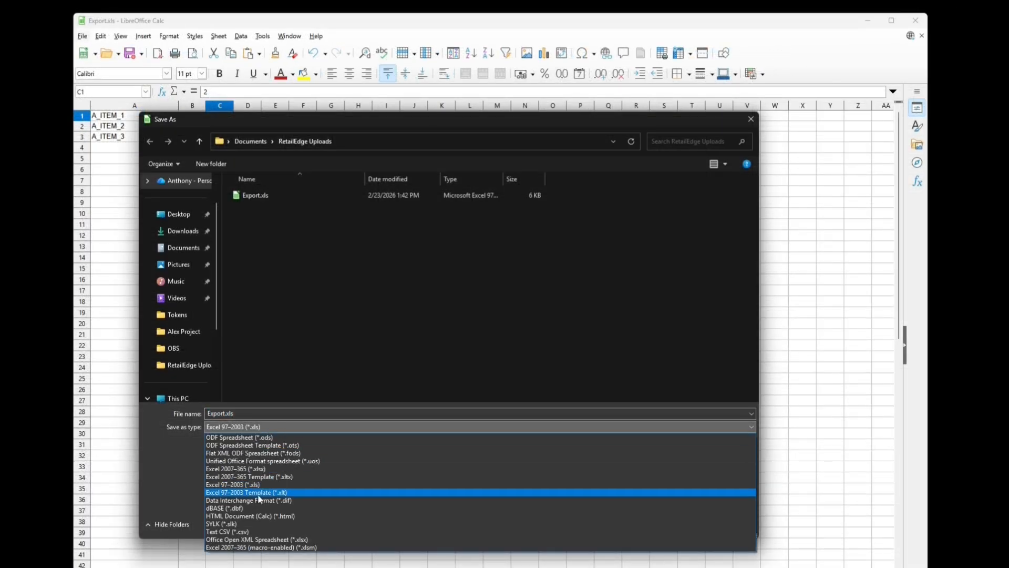
click(242, 535)
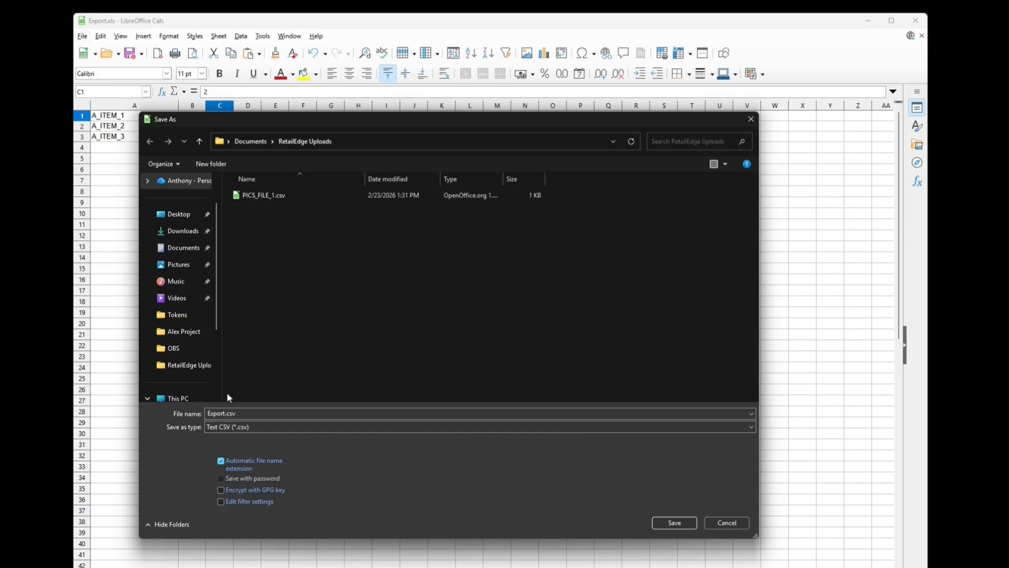
click(231, 413)
key(BackSpace)
key(BackSpace)
key(BackSpace)
key(BackSpace)
key(BackSpace)
key(BackSpace)
text(PICS)
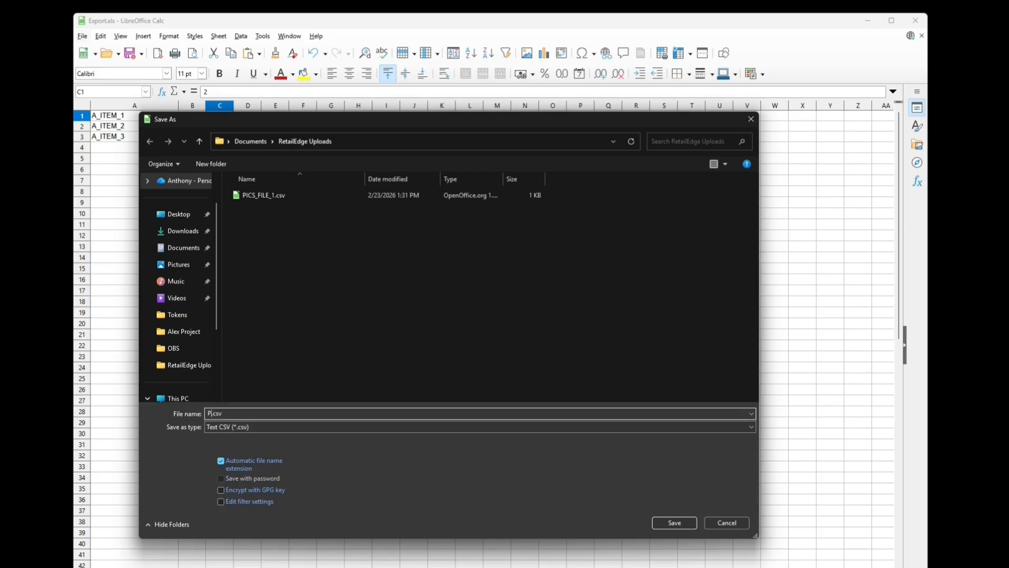
text(_File_2)
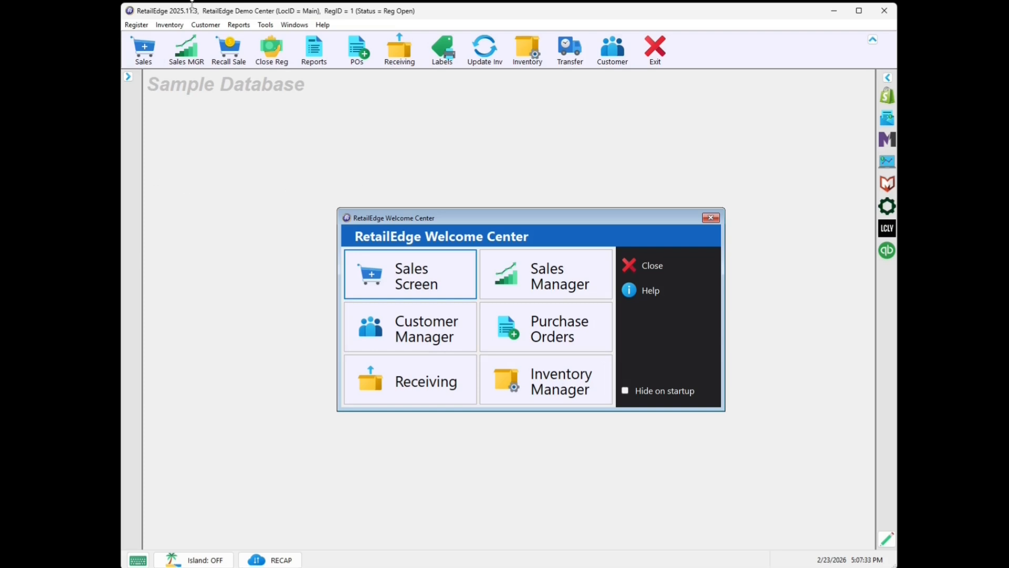
Switch to RetailEdge and import PICS_FILE_1.csv from the RetailEdge Uploads folder into the PICS list
click(173, 26)
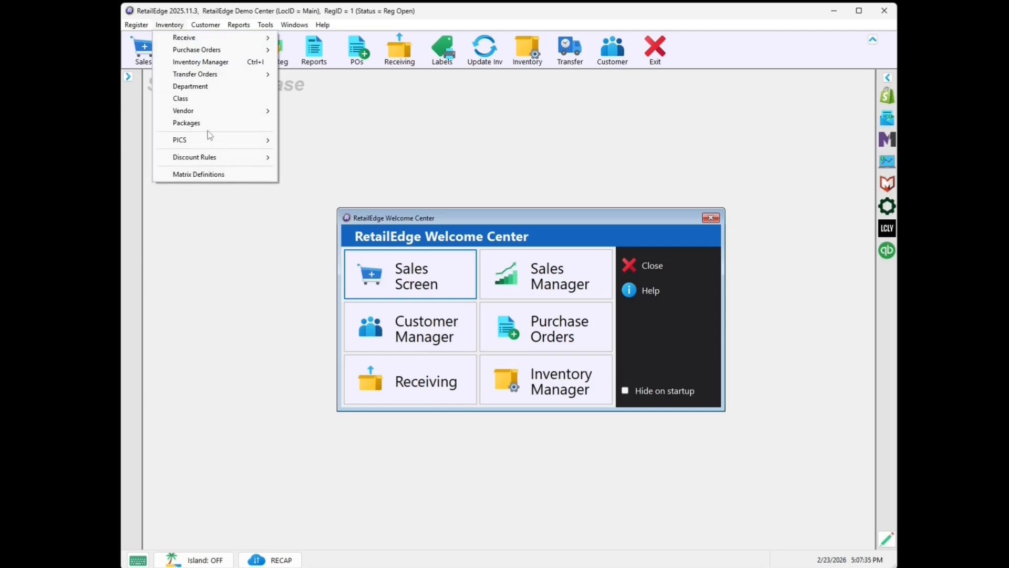
mouse_move(216, 141)
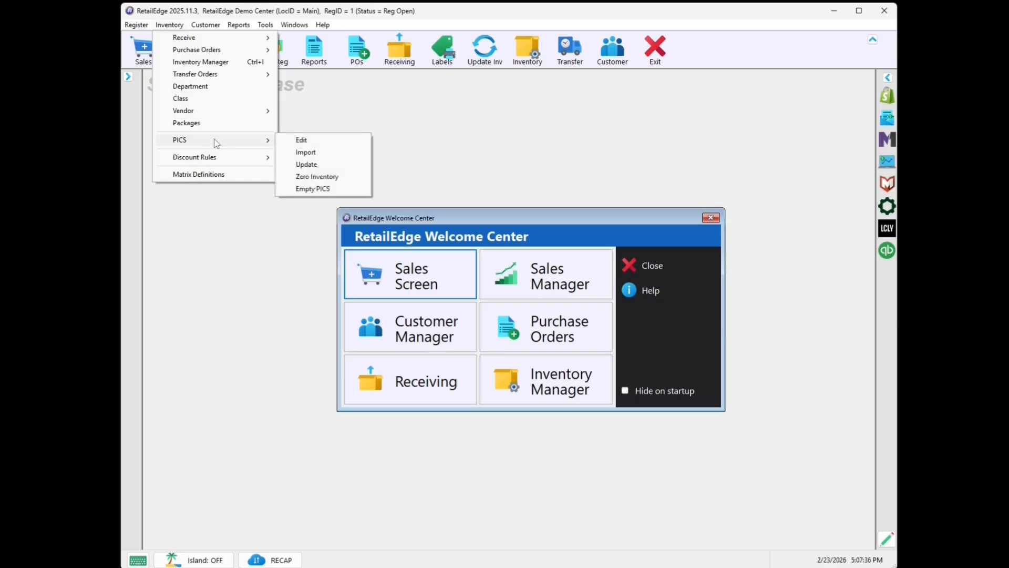
click(308, 153)
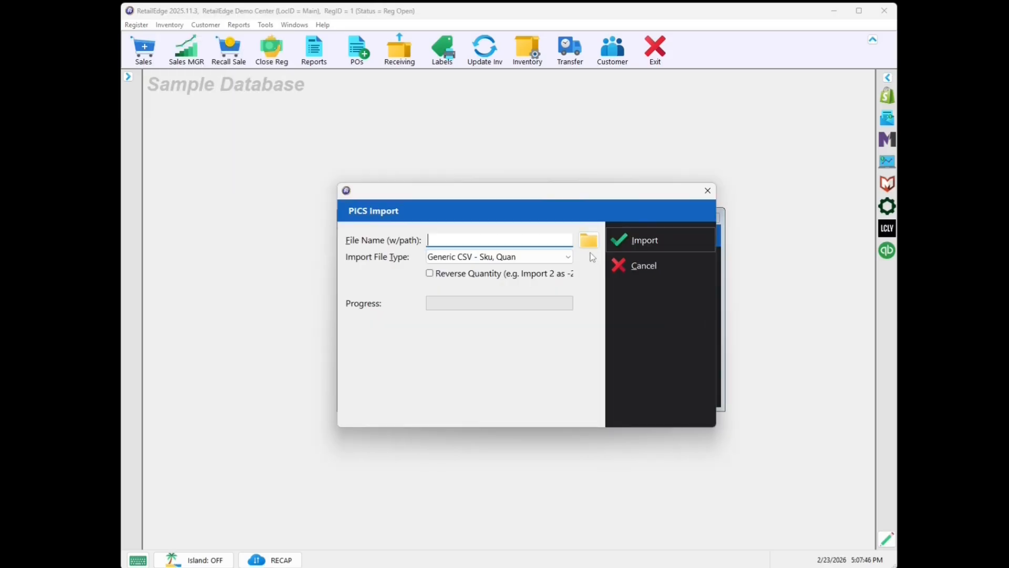
click(588, 241)
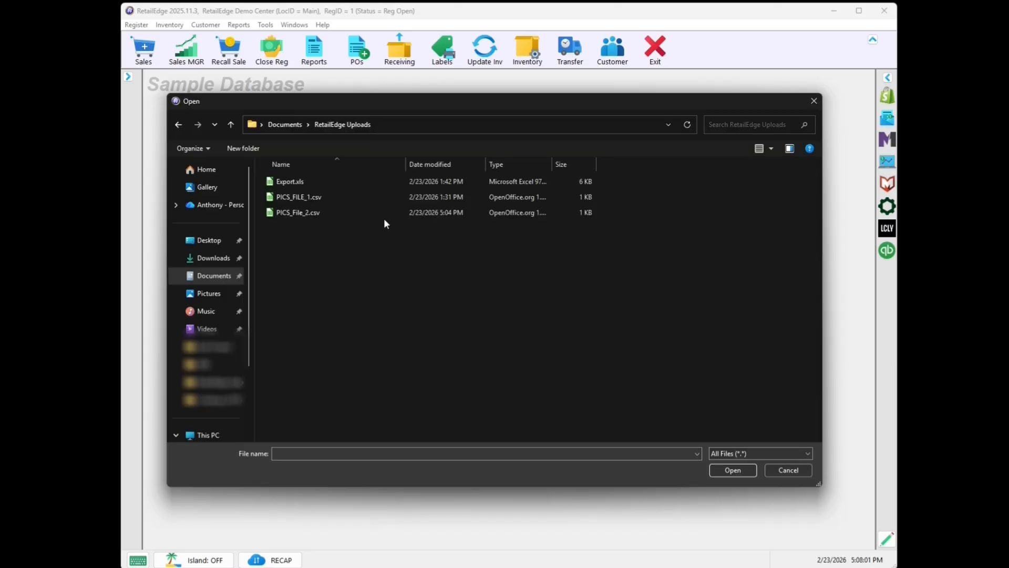
click(364, 198)
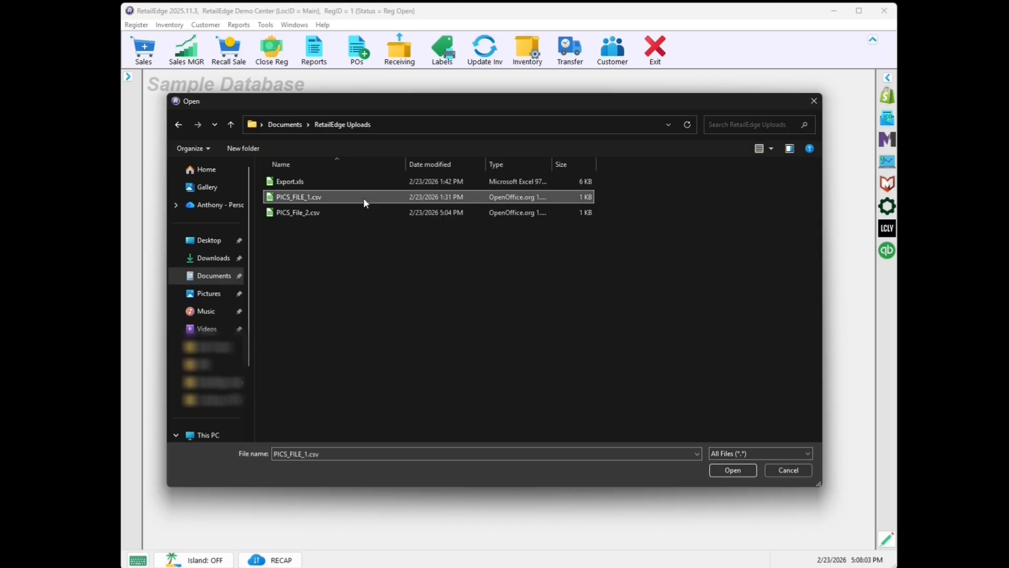
double_click(364, 197)
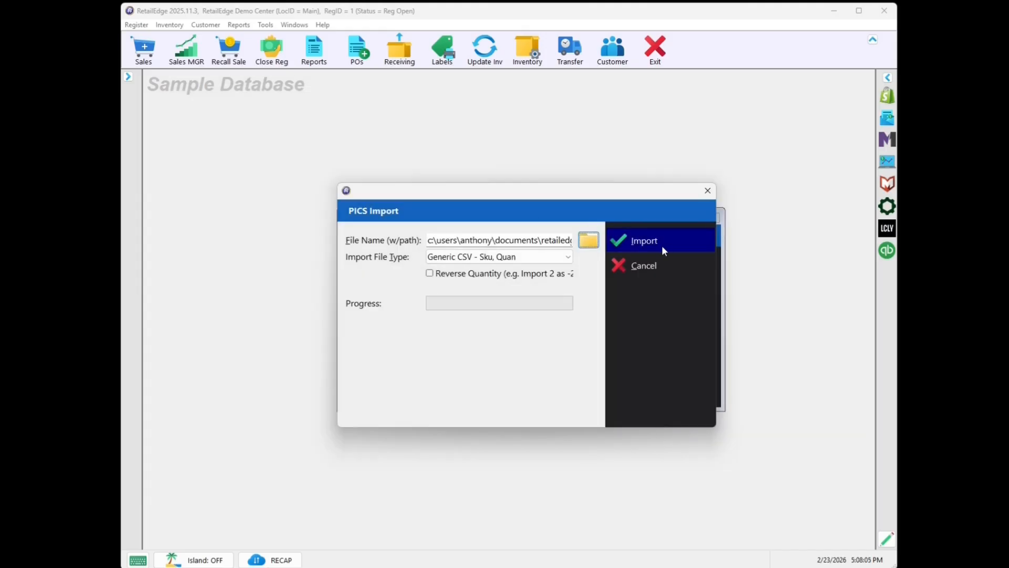
click(662, 248)
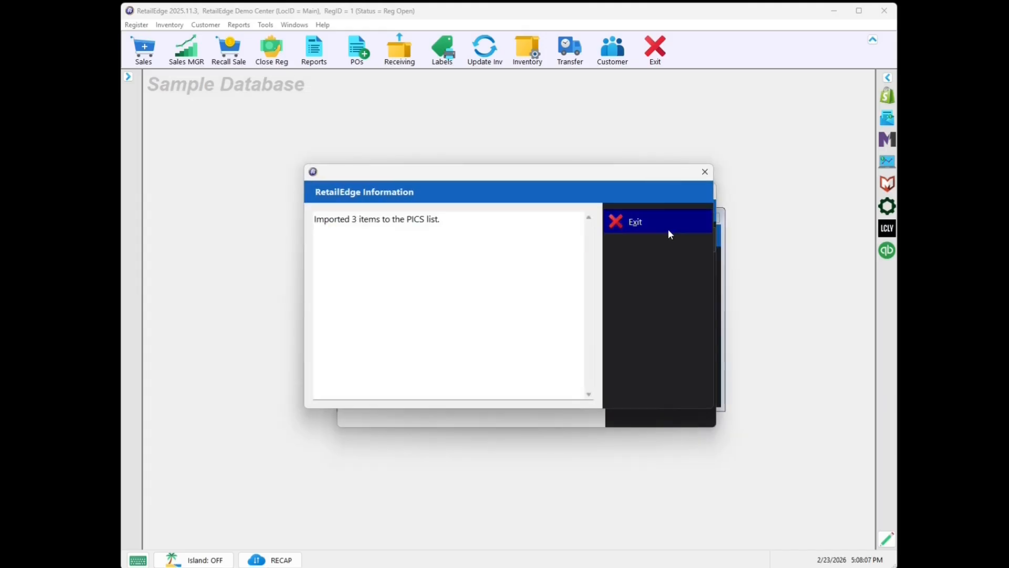
click(672, 225)
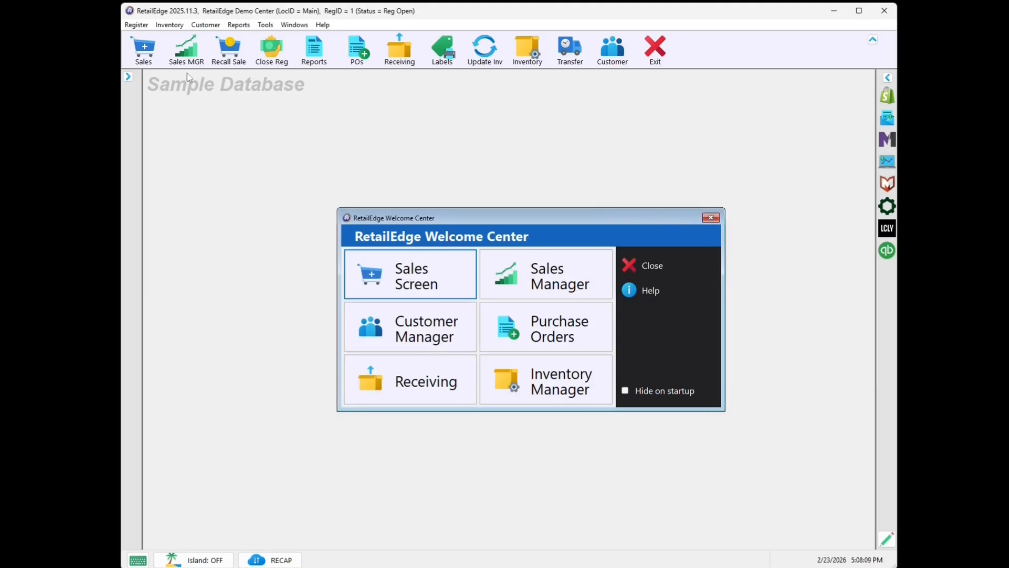
Import PICS_File_2.csv from the RetailEdge Uploads folder into the PICS list
click(169, 25)
mouse_move(225, 141)
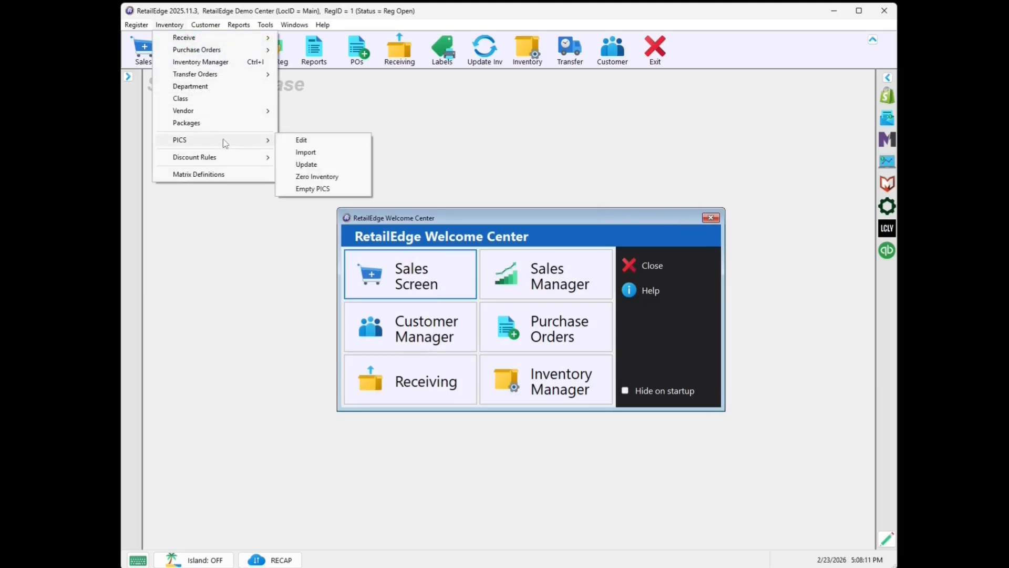
click(317, 153)
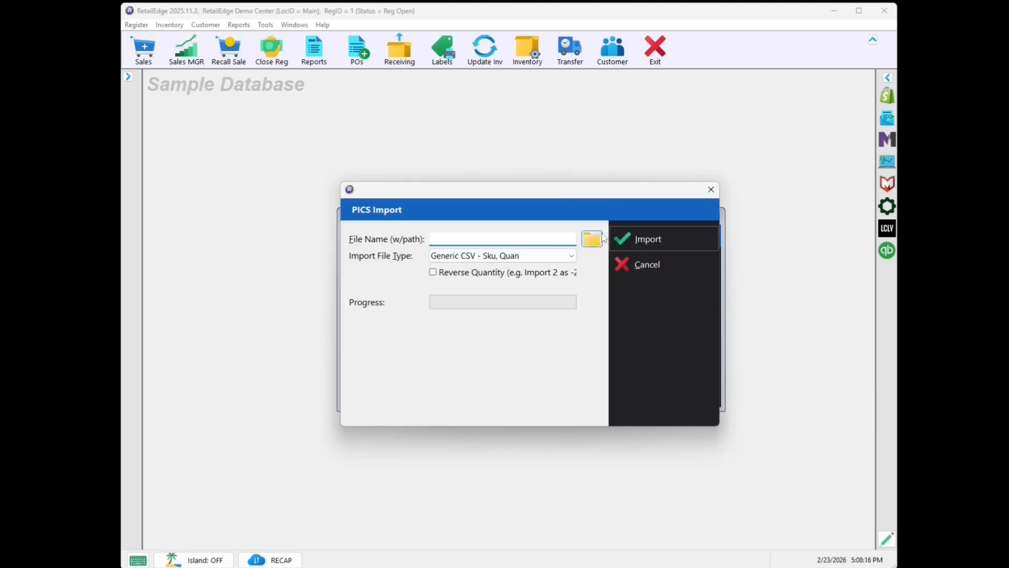
click(591, 239)
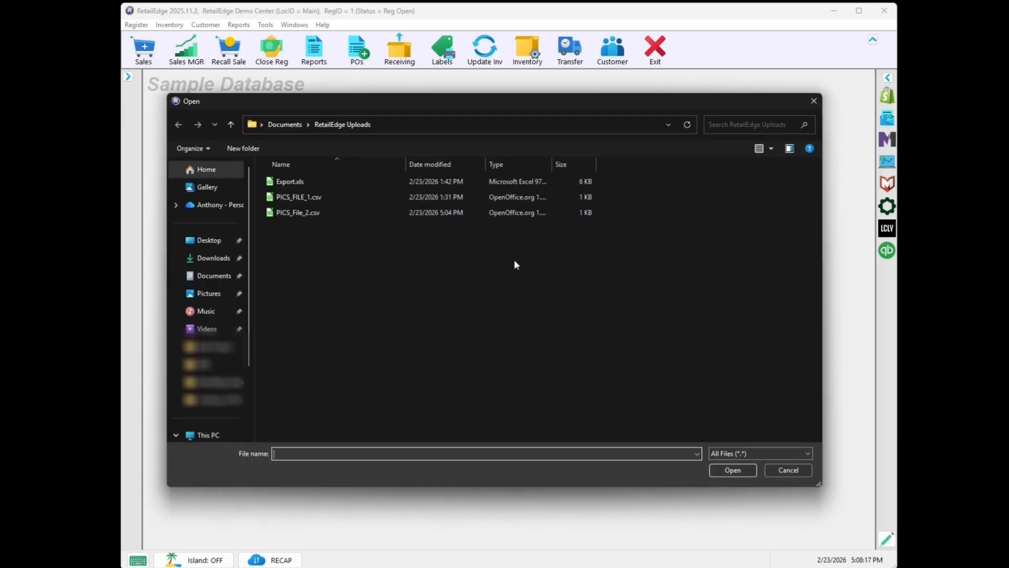
click(345, 212)
double_click(345, 213)
click(654, 237)
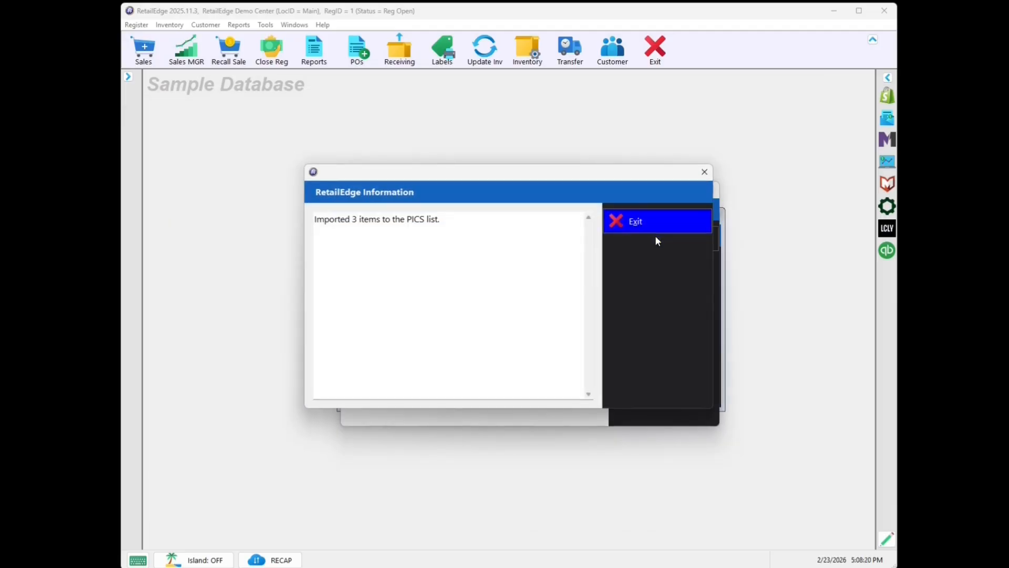
click(651, 237)
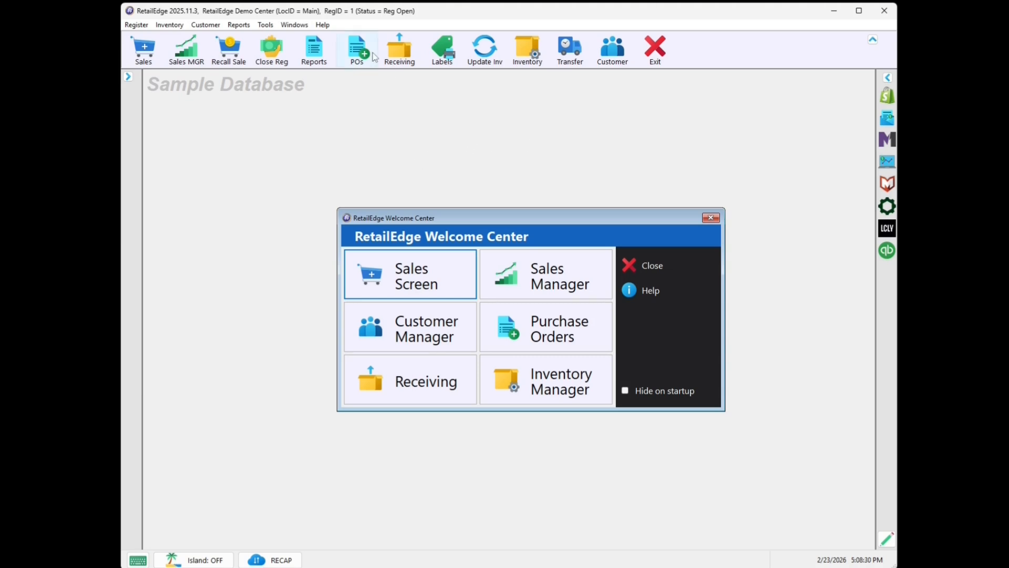
Open the PICS list for editing from the inventory functions
click(176, 23)
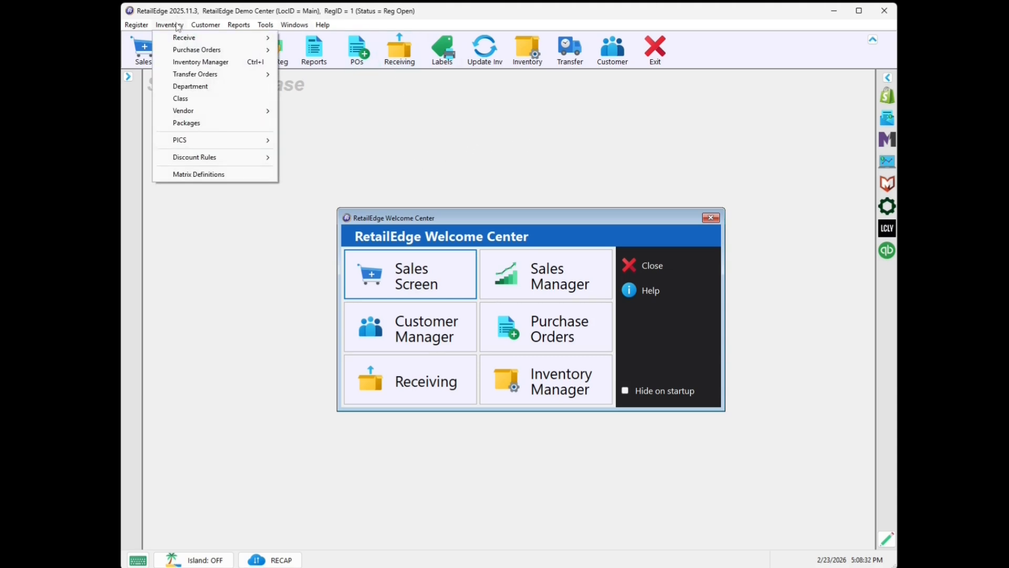
mouse_move(205, 141)
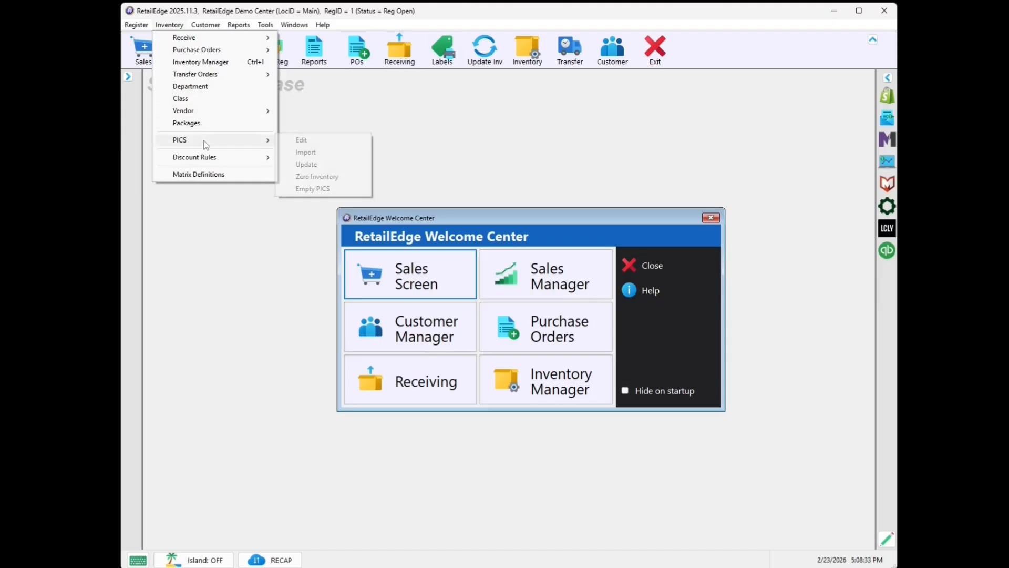
click(295, 141)
Change the item identifier of the unmatched 767406 line to 767405, save it and close the PICS entry form
click(368, 152)
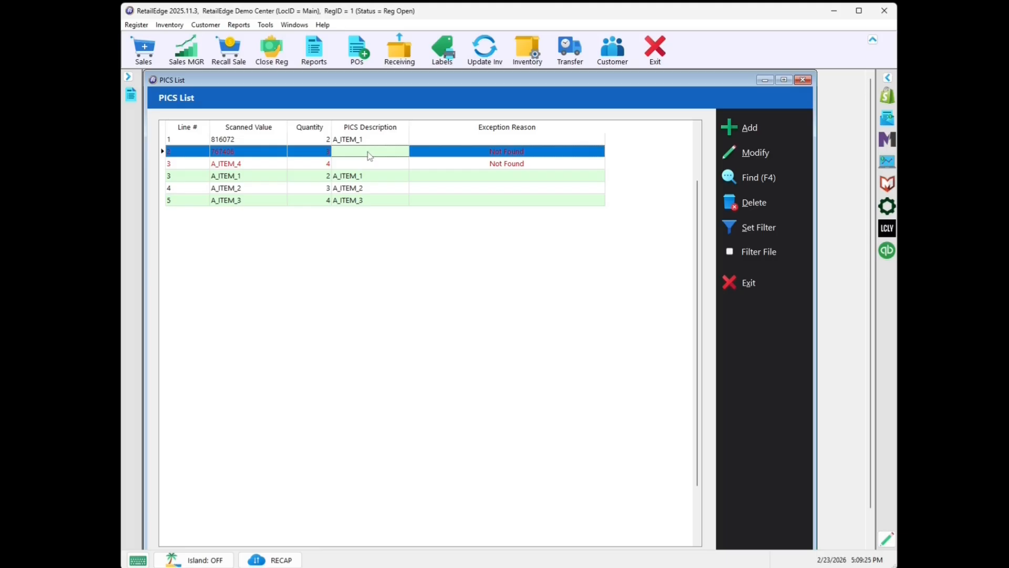
double_click(369, 152)
click(421, 233)
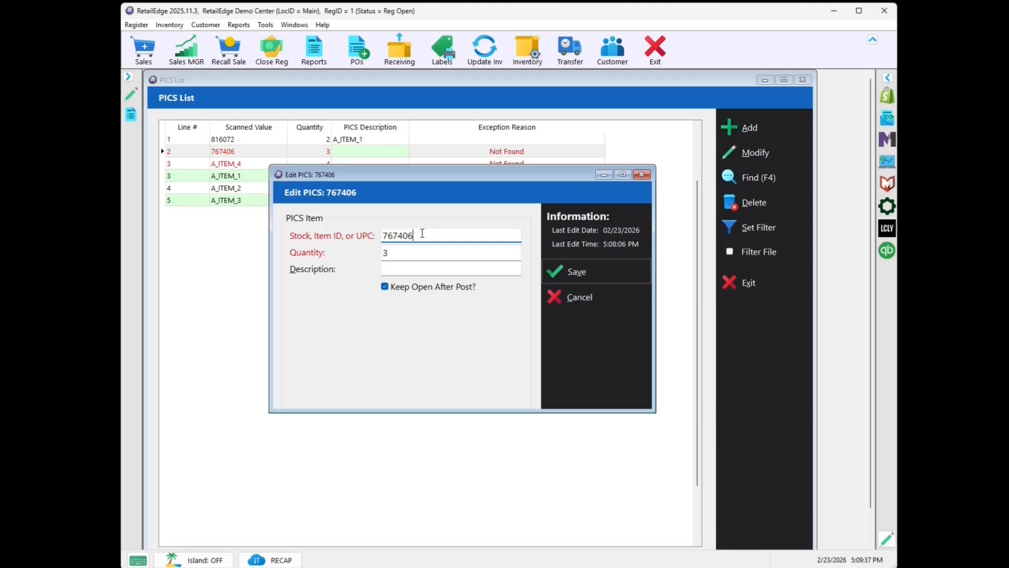
key(BackSpace)
text(5)
click(598, 275)
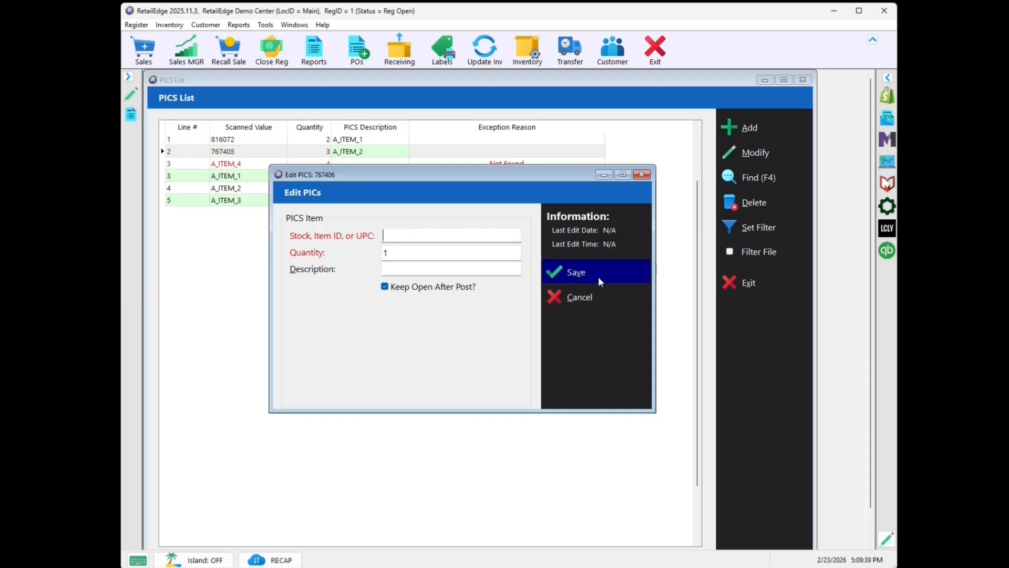
click(597, 293)
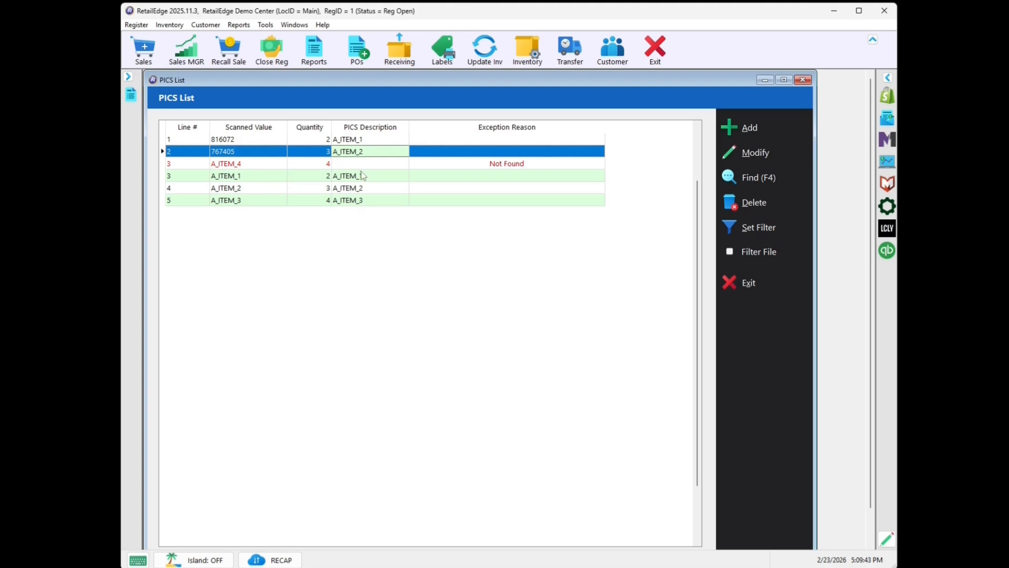
Change the item identifier of the unmatched A_ITEM_4 line to A_ITEM_3, save it and close the entry form
double_click(382, 169)
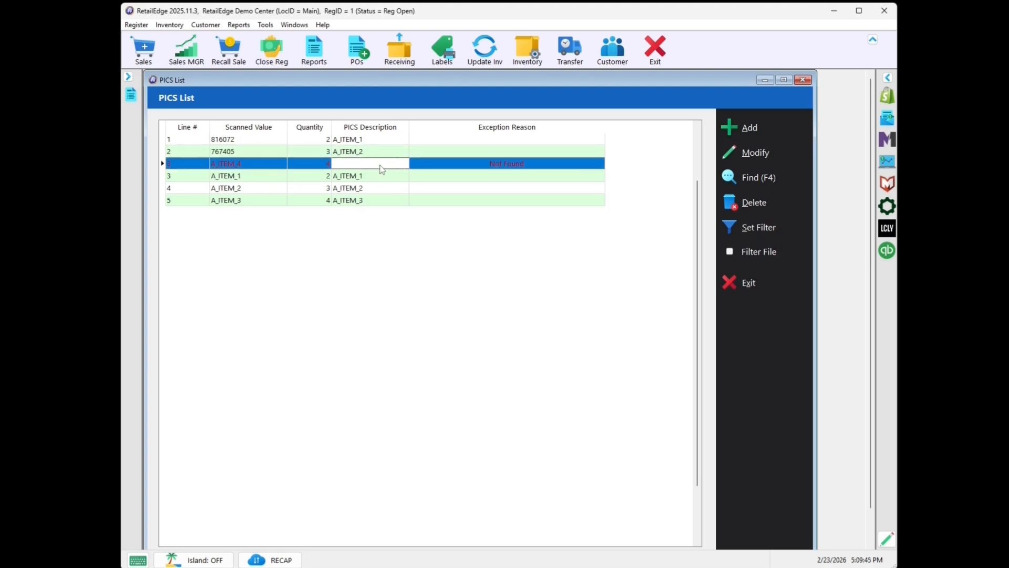
key(BackSpace)
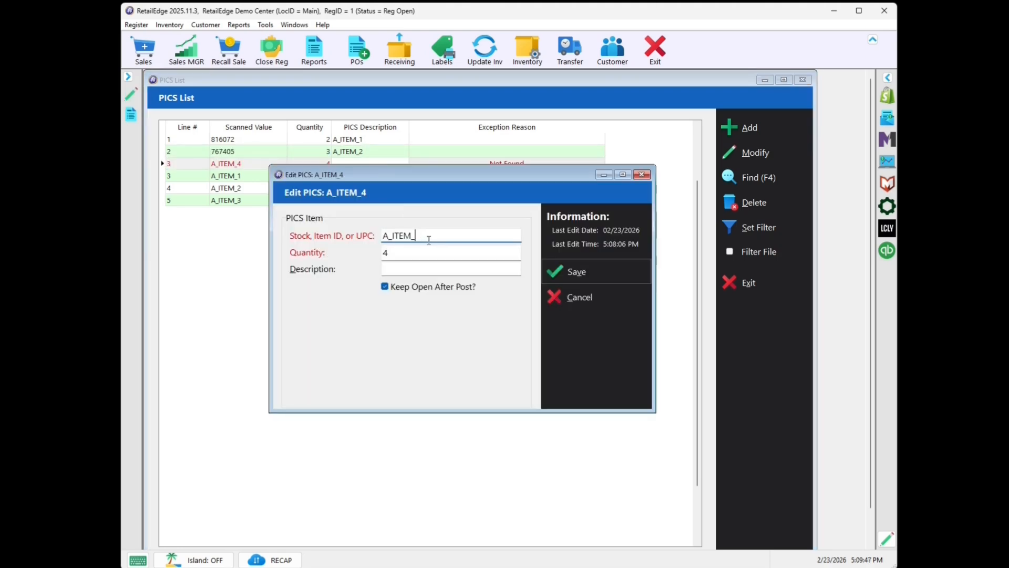
text(3)
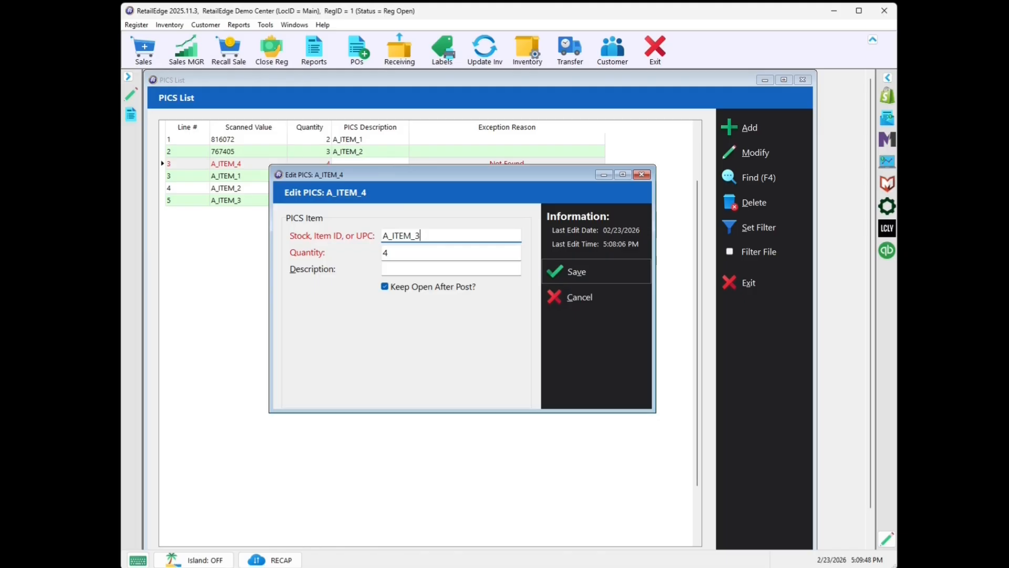
click(602, 271)
click(603, 295)
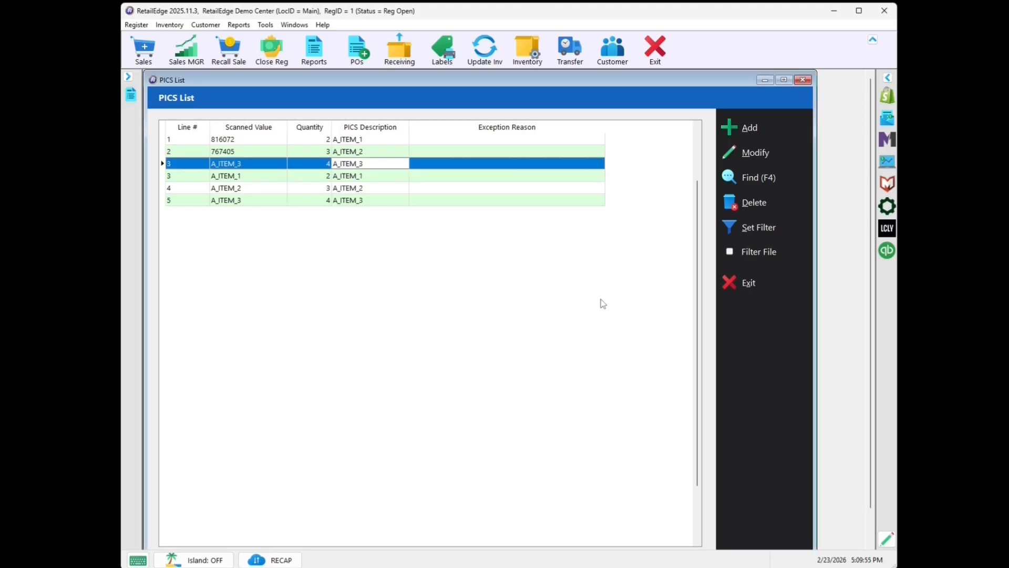